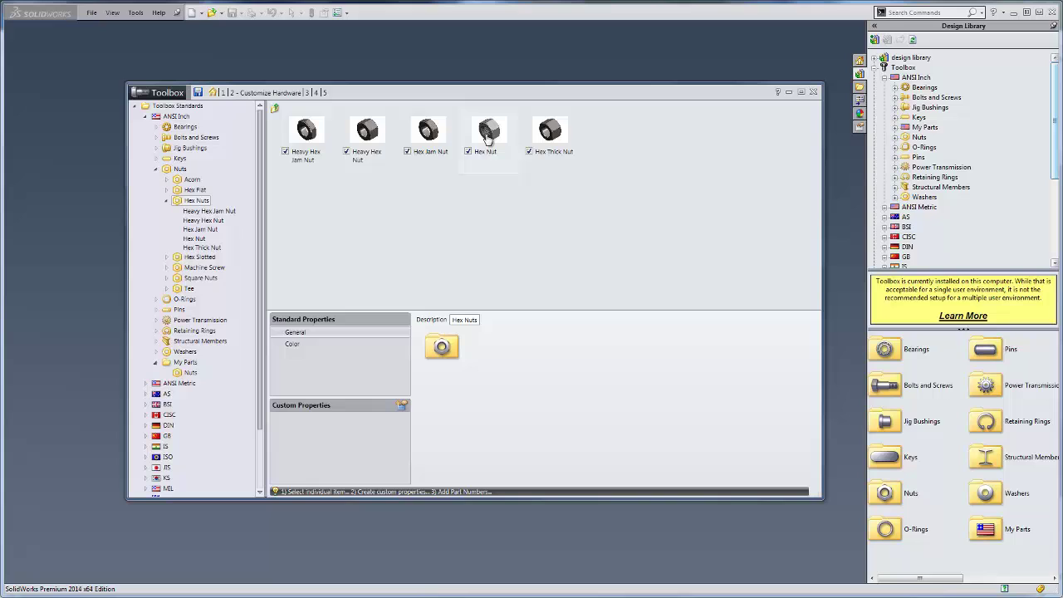
Copy the Hex Nut from the ANSI Inch Hex Nuts folder into the Nuts folder under My Parts
{"action": "double_click", "coordinate": [487, 133]}
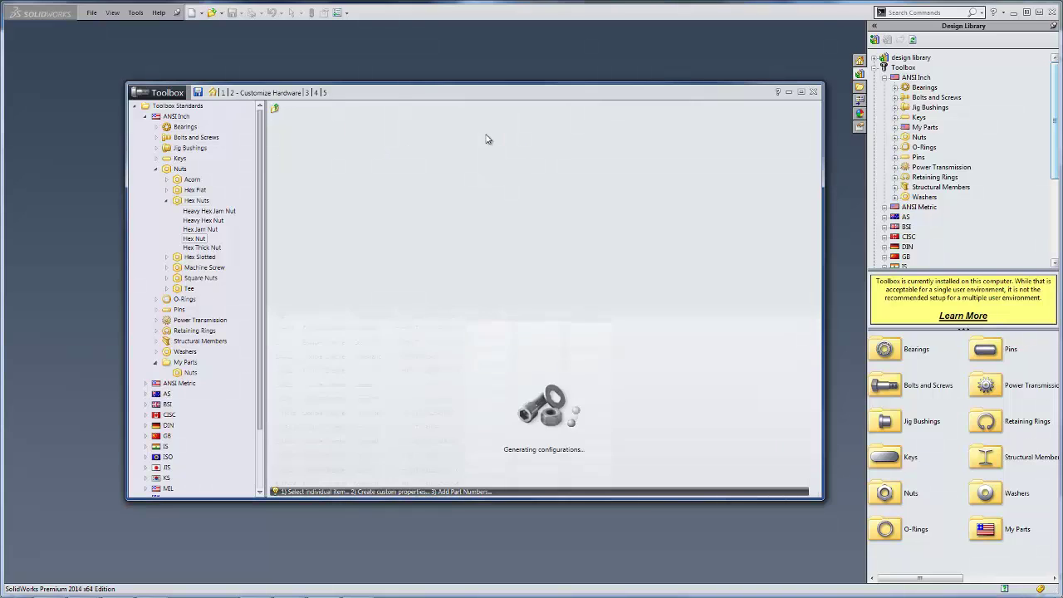
{"action": "right_click", "coordinate": [200, 243]}
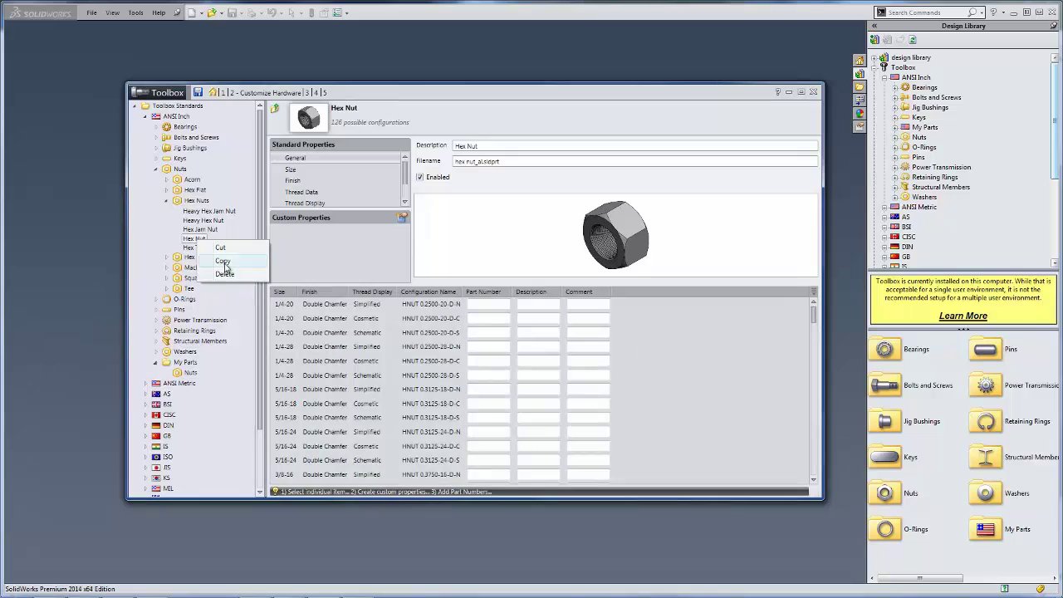
{"action": "left_click", "coordinate": [222, 261]}
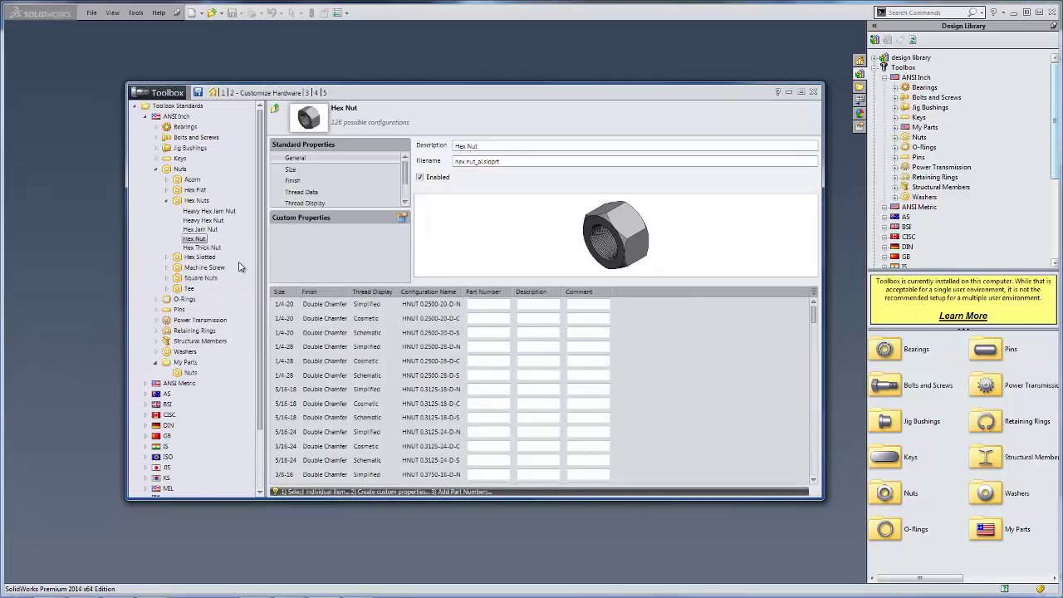
{"action": "left_click", "coordinate": [190, 374]}
{"action": "right_click", "coordinate": [190, 374]}
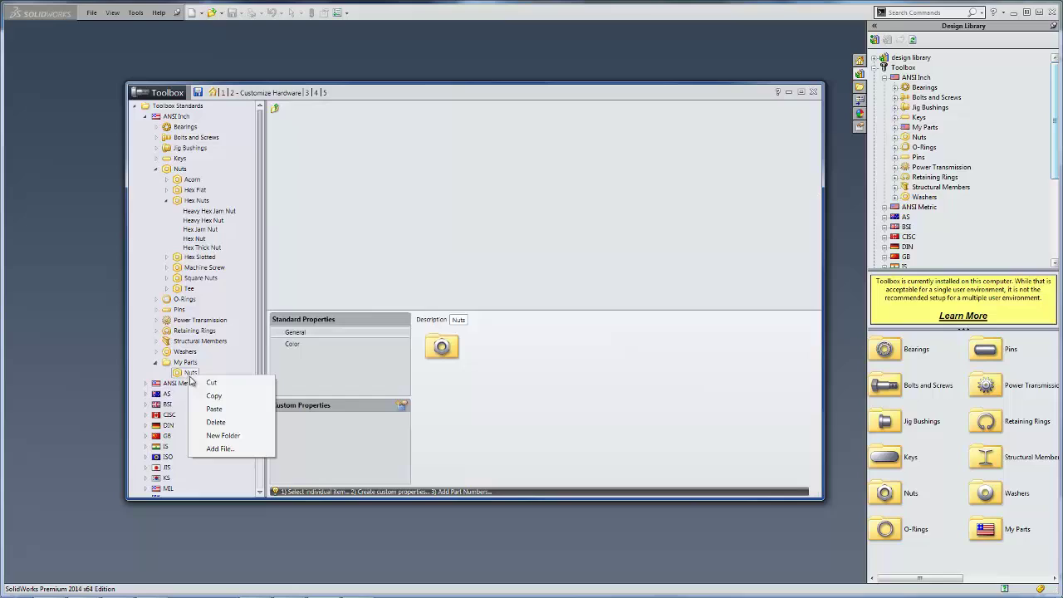
{"action": "left_click", "coordinate": [227, 408]}
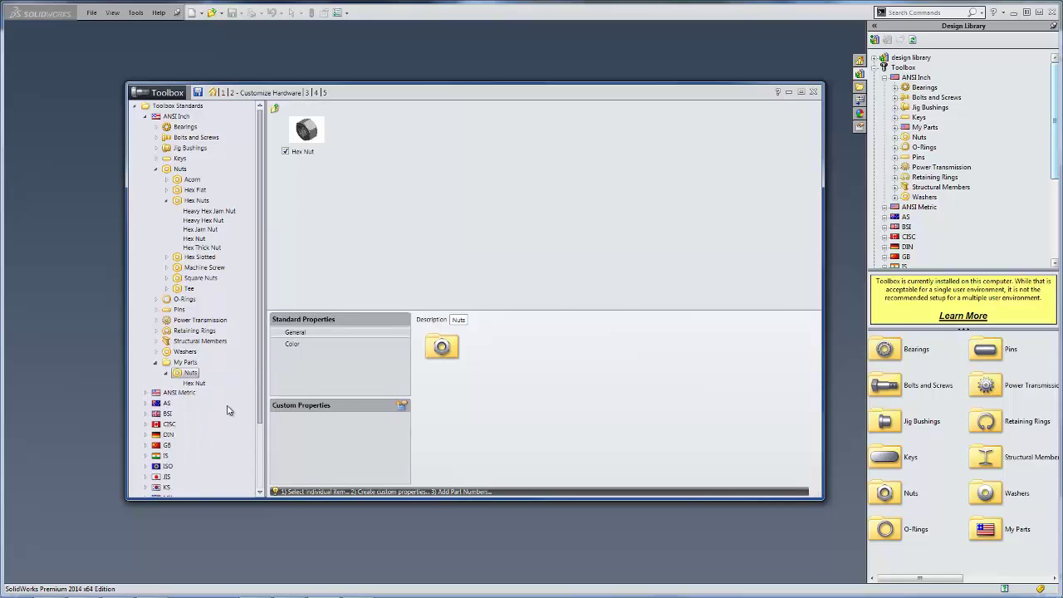
Rename the copied hex nut's file to lock nut_ai.sldprt
{"action": "double_click", "coordinate": [307, 132]}
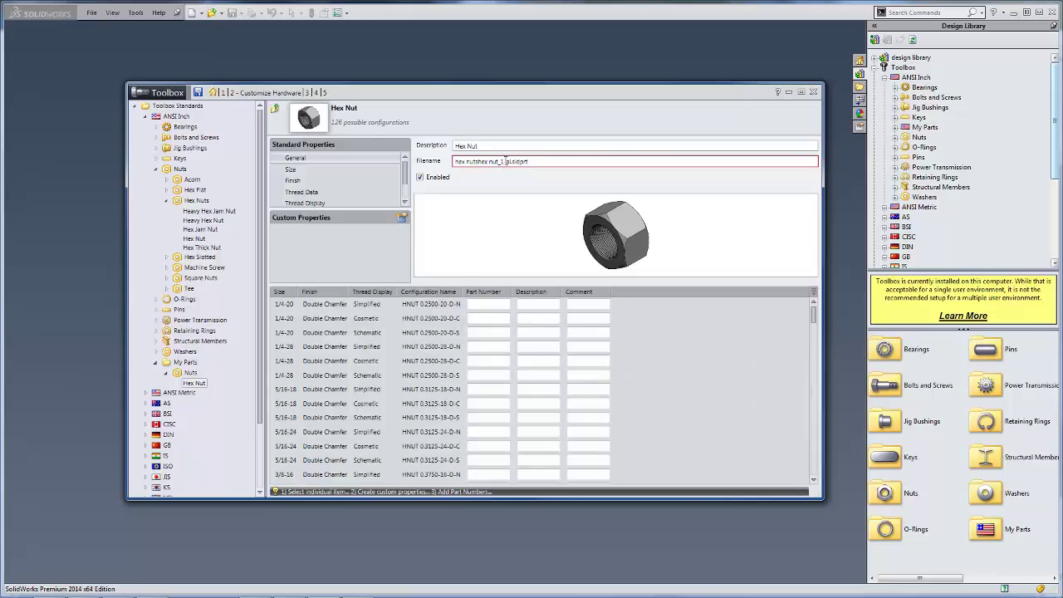
{"action": "left_click", "coordinate": [502, 161]}
{"action": "key", "text": "BackSpace"}
{"action": "key", "text": "BackSpace"}
{"action": "key", "text": "BackSpace"}
{"action": "key", "text": "BackSpace"}
{"action": "key", "text": "BackSpace"}
{"action": "key", "text": "BackSpace"}
{"action": "key", "text": "BackSpace"}
{"action": "key", "text": "BackSpace"}
{"action": "key", "text": "BackSpace"}
{"action": "key", "text": "BackSpace"}
{"action": "key", "text": "BackSpace"}
{"action": "key", "text": "BackSpace"}
{"action": "key", "text": "BackSpace"}
{"action": "key", "text": "BackSpace"}
{"action": "key", "text": "BackSpace"}
{"action": "key", "text": "BackSpace"}
{"action": "key", "text": "BackSpace"}
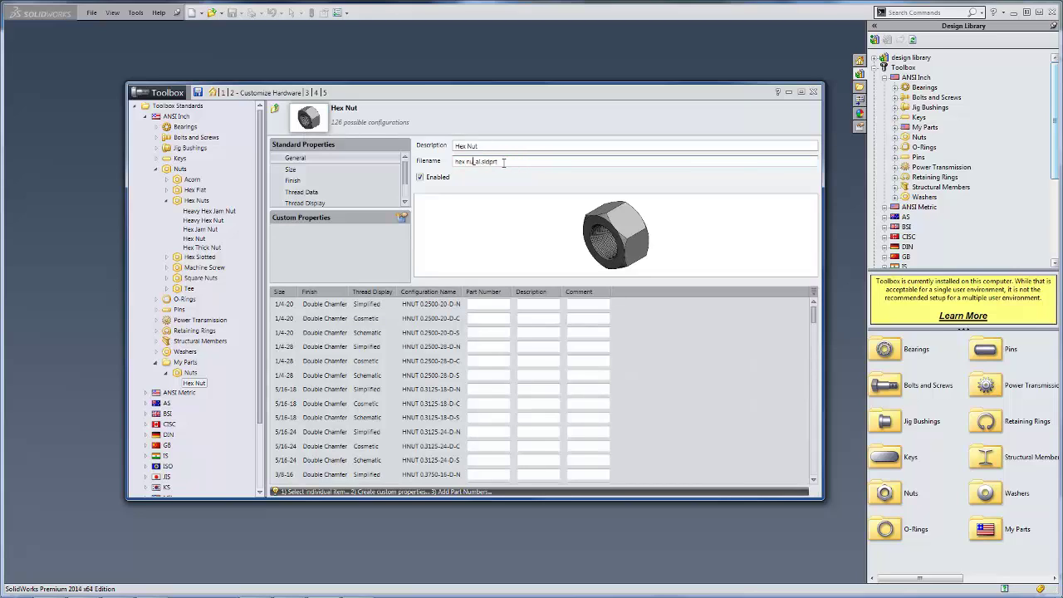
{"action": "type", "text": "lock nut"}
Set the copied nut's description to Lock Nut, then save and close the Toolbox settings
{"action": "left_click_drag", "start_coordinate": [489, 144], "coordinate": [431, 148]}
{"action": "type", "text": "L"}
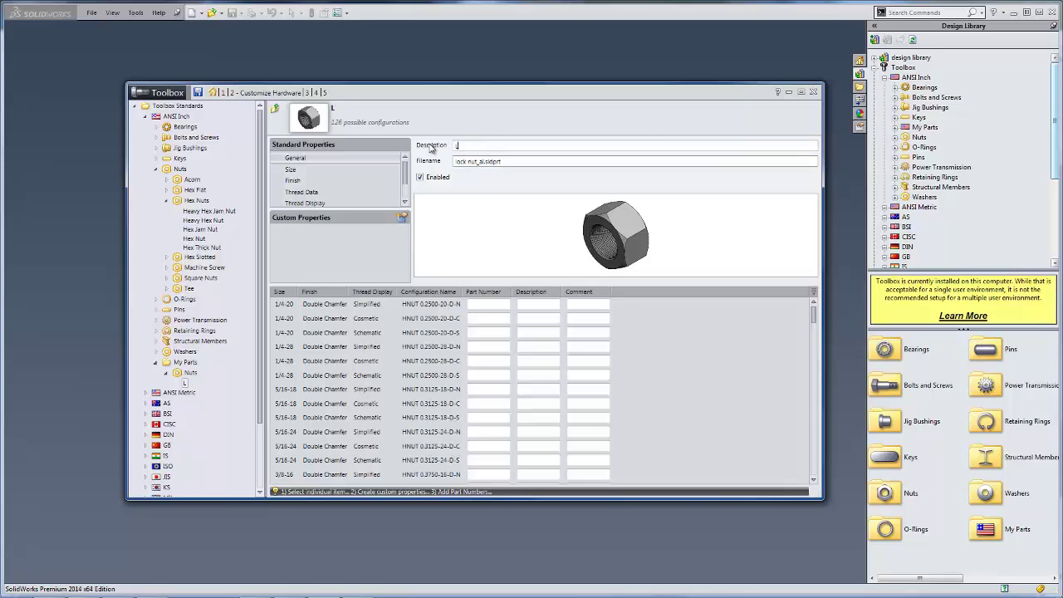
{"action": "type", "text": "ock Nut"}
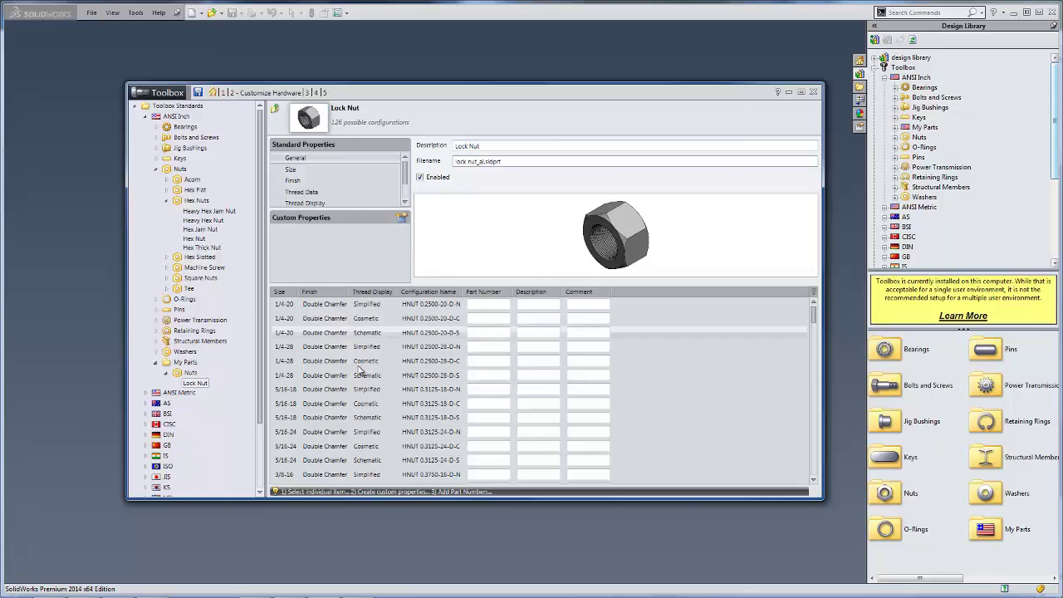
{"action": "left_click", "coordinate": [198, 93]}
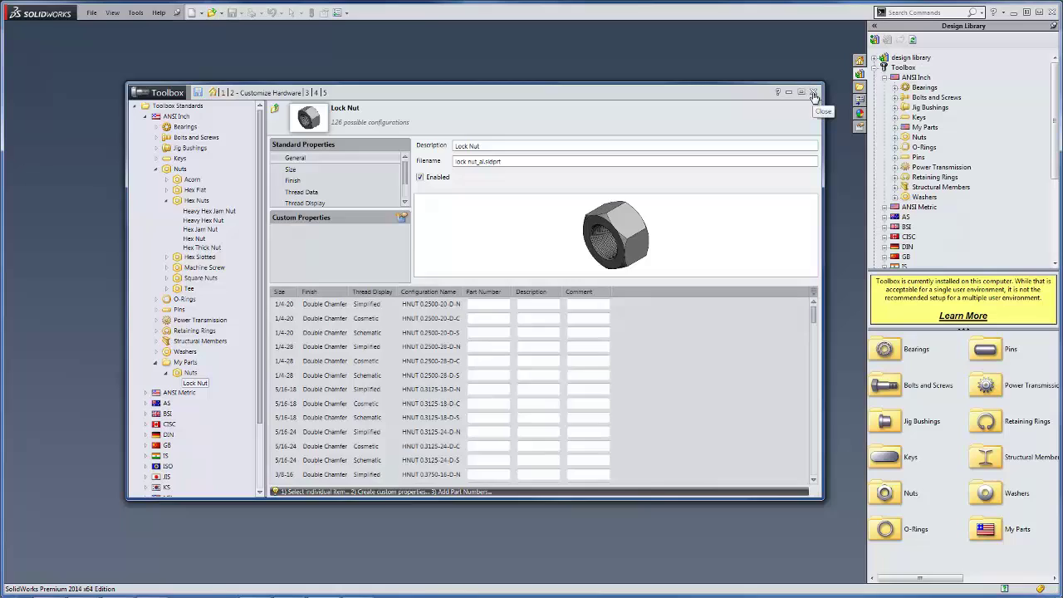
{"action": "left_click", "coordinate": [814, 93]}
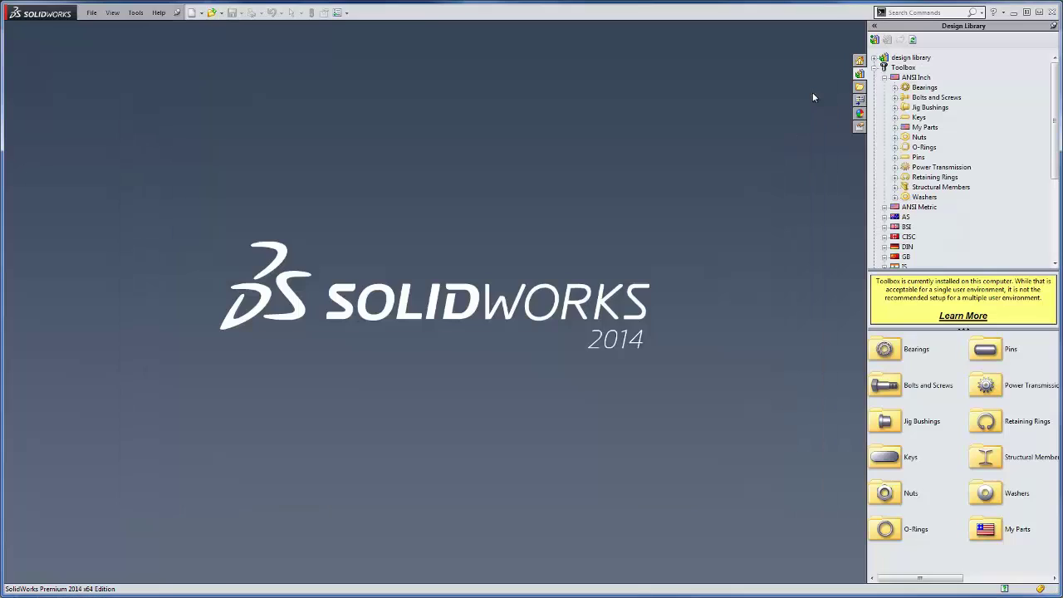
Open the Lock Nut from the Nuts folder of My Parts in the Design Library as a part
{"action": "left_click", "coordinate": [919, 127]}
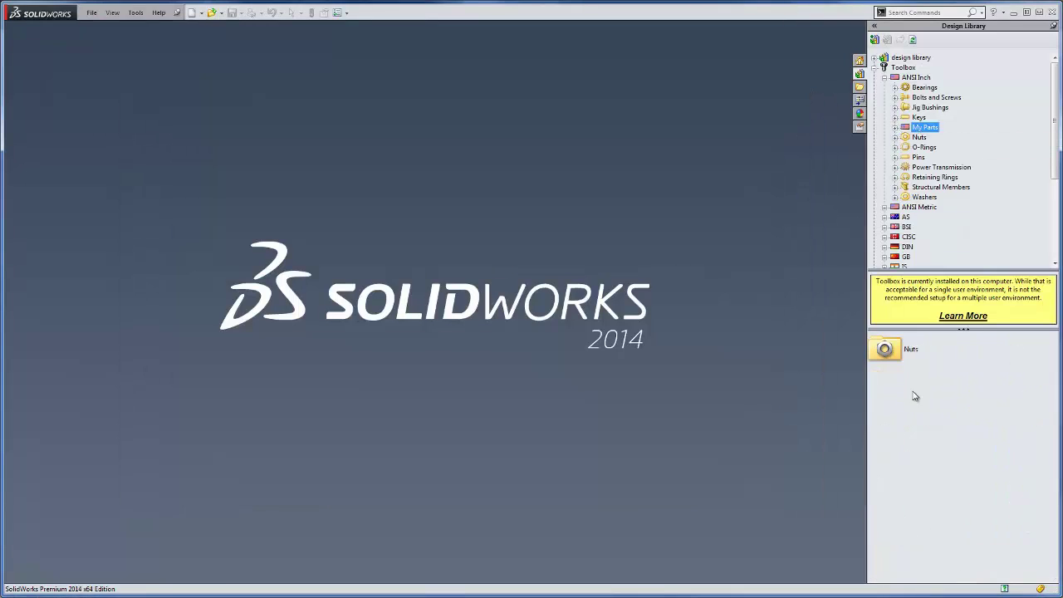
{"action": "double_click", "coordinate": [885, 349]}
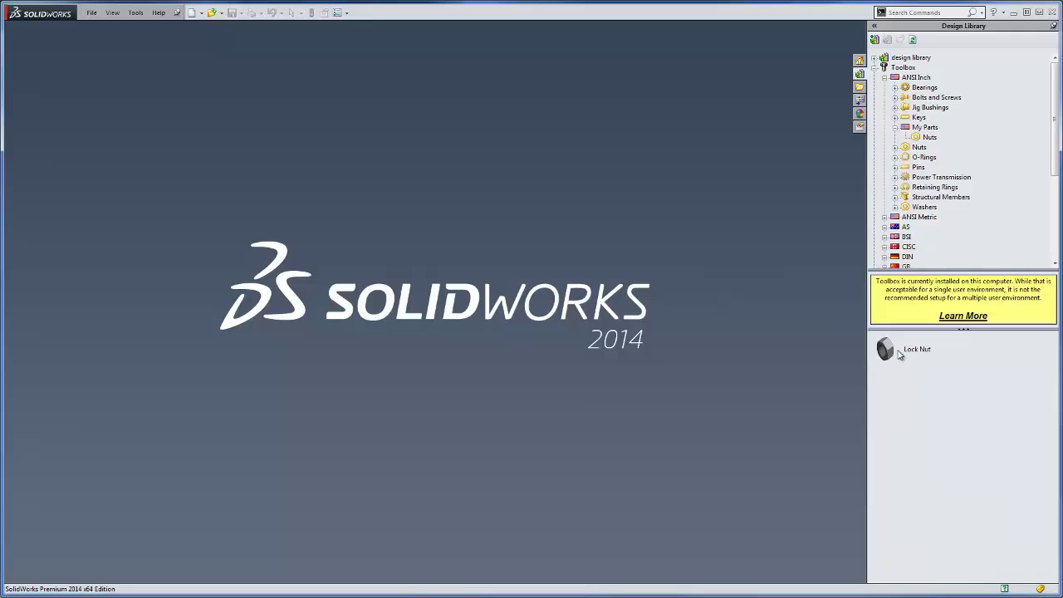
{"action": "mouse_move", "coordinate": [900, 355]}
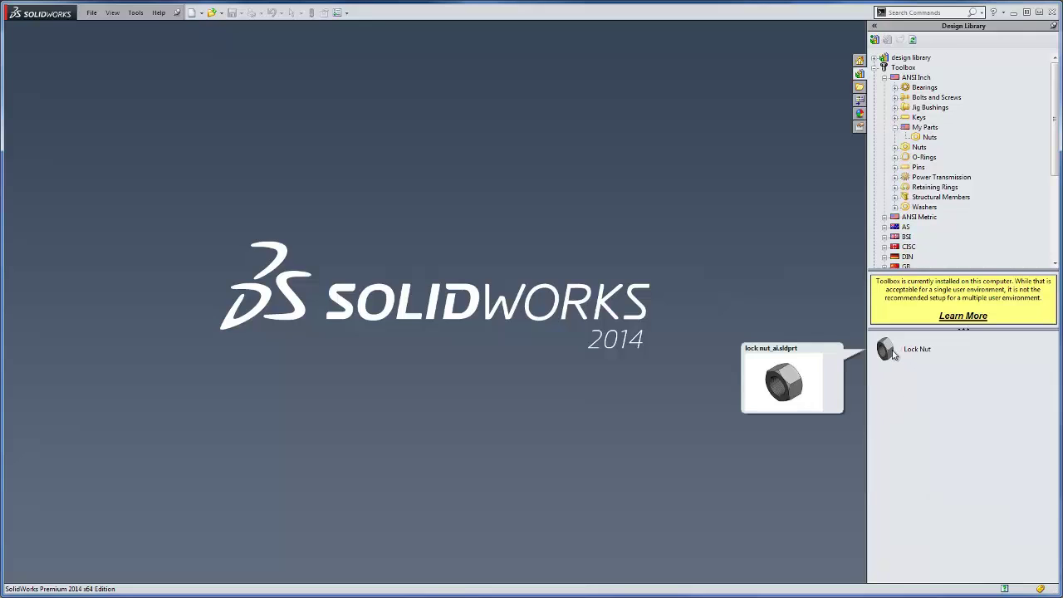
{"action": "left_click_drag", "start_coordinate": [892, 353], "coordinate": [542, 318]}
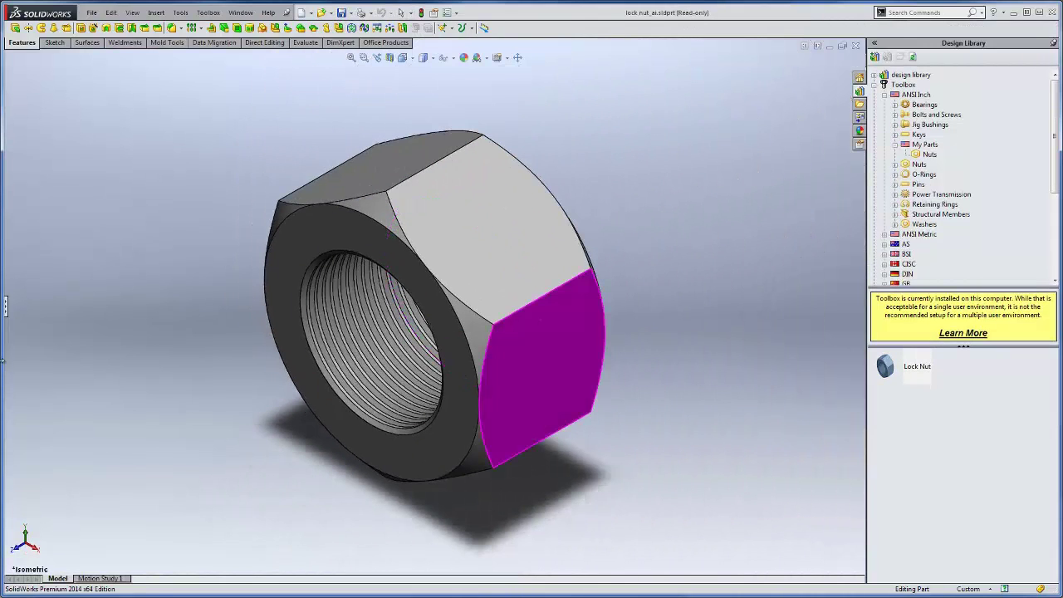
Show the nut's feature tree and start a new sketch on Plane2
{"action": "left_click", "coordinate": [7, 309]}
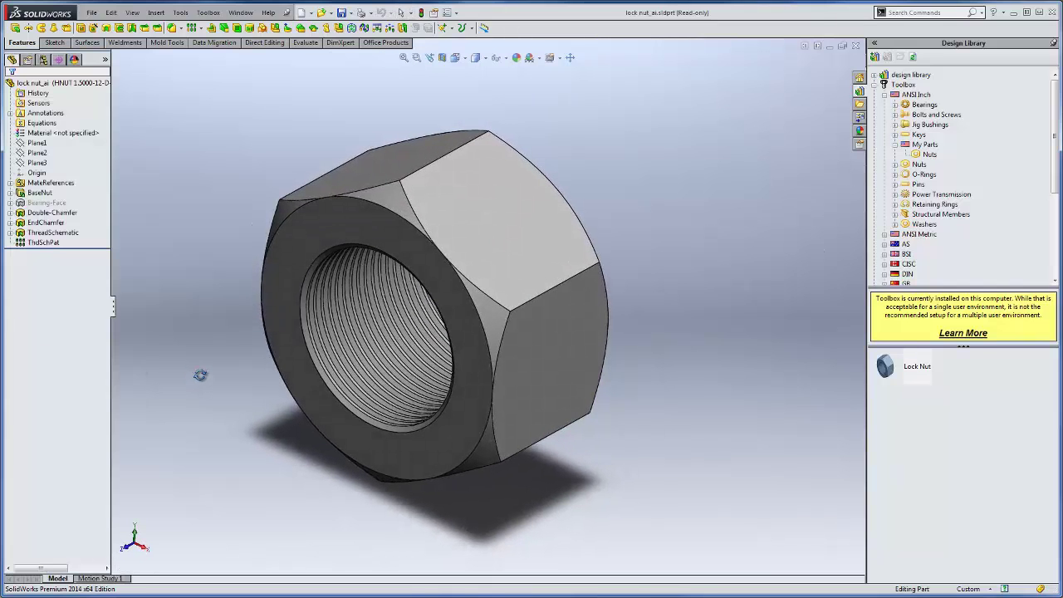
{"action": "left_click", "coordinate": [50, 182]}
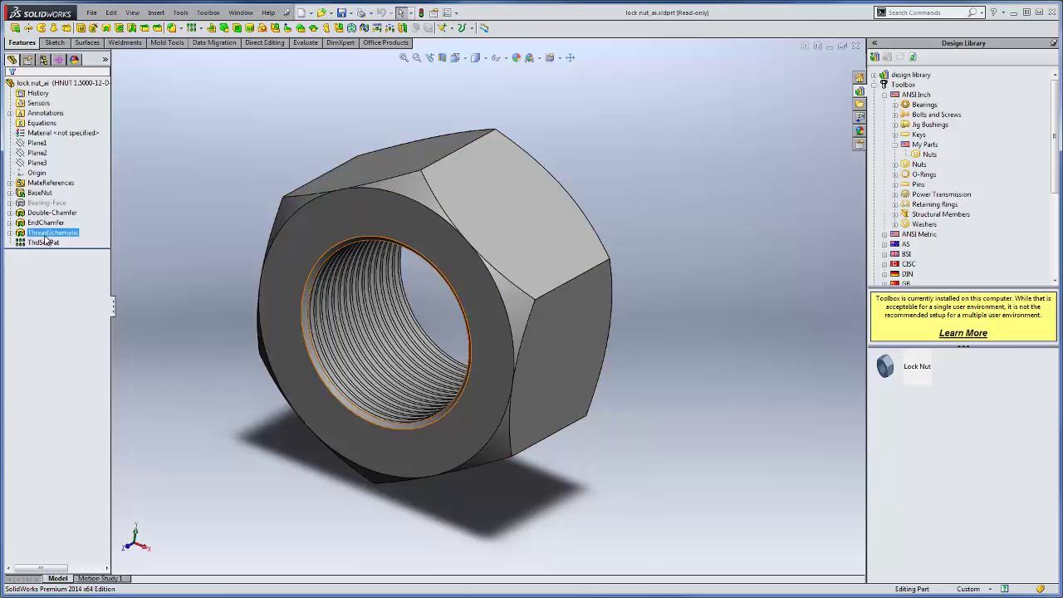
{"action": "left_click", "coordinate": [208, 343]}
{"action": "middle_click_drag", "start_coordinate": [207, 249], "coordinate": [262, 259]}
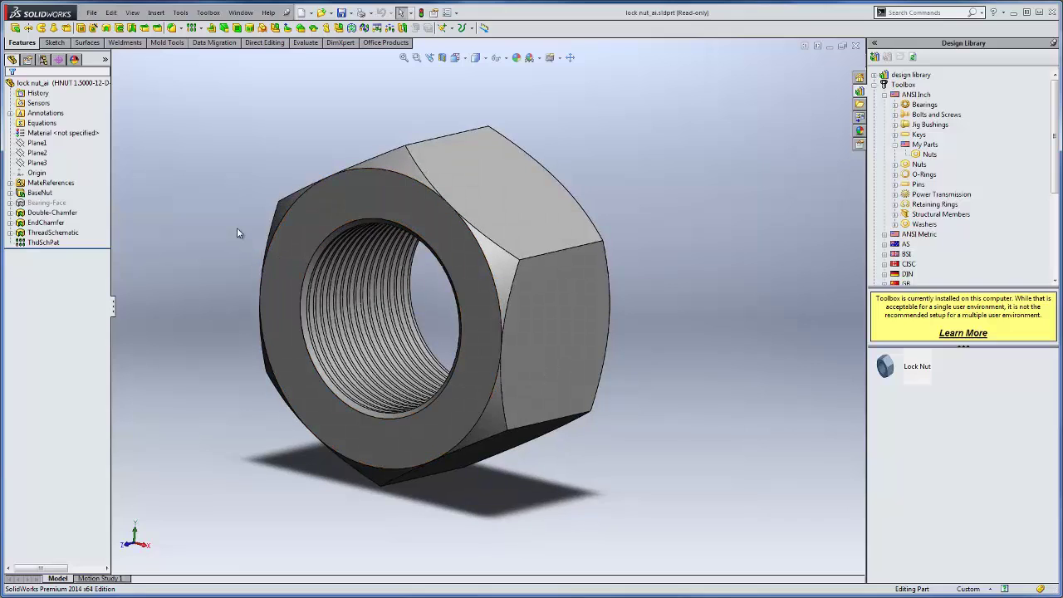
{"action": "left_click", "coordinate": [37, 153]}
{"action": "left_click", "coordinate": [47, 137]}
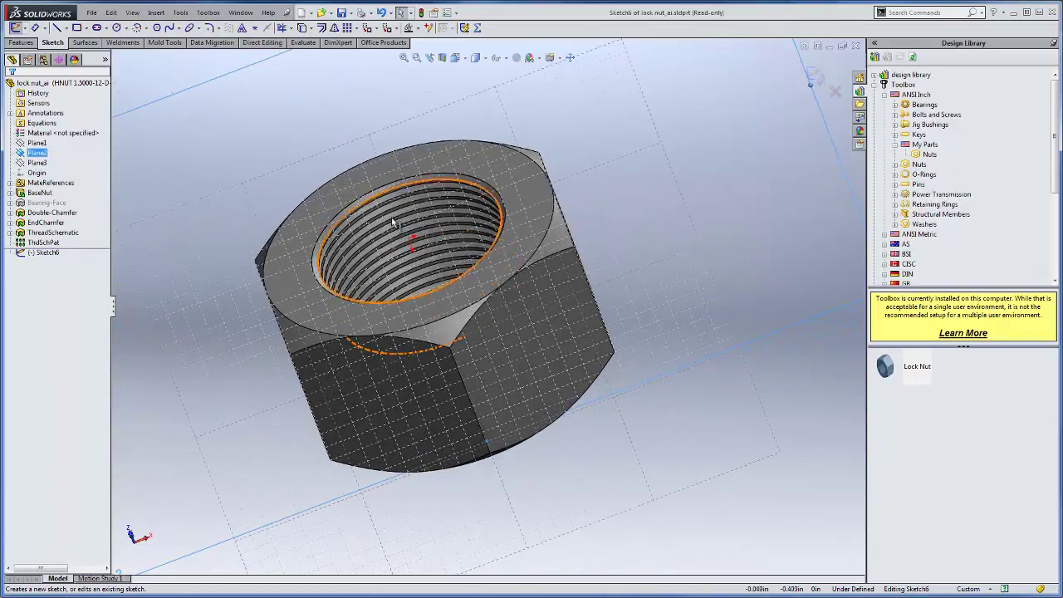
Sketch a closed semicircle of about 0.13 in radius near the nut's end face from a line and a tangent arc
{"action": "key", "text": "l"}
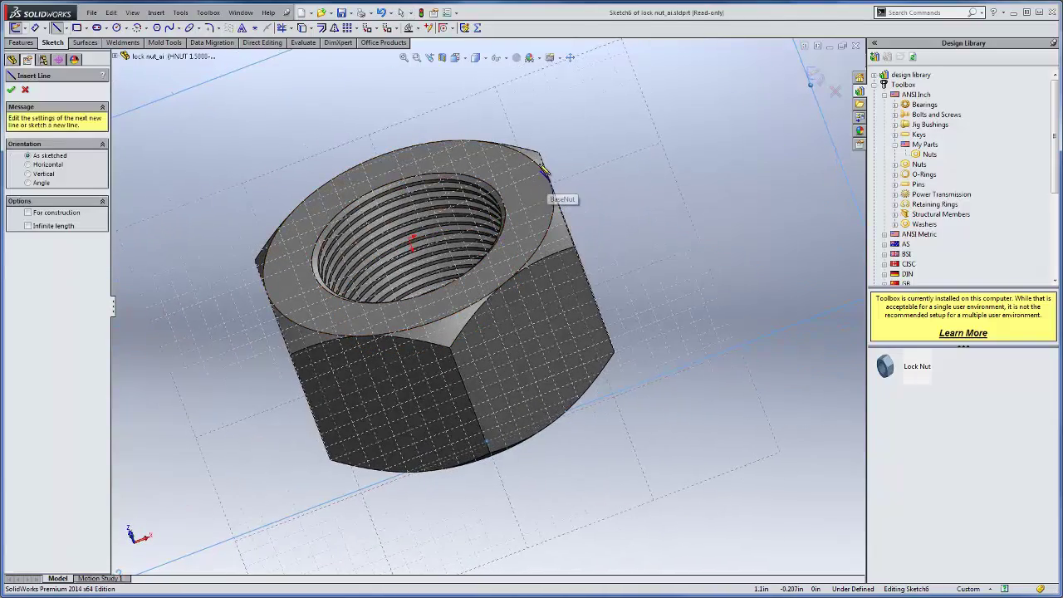
{"action": "left_click_drag", "start_coordinate": [529, 199], "coordinate": [517, 207]}
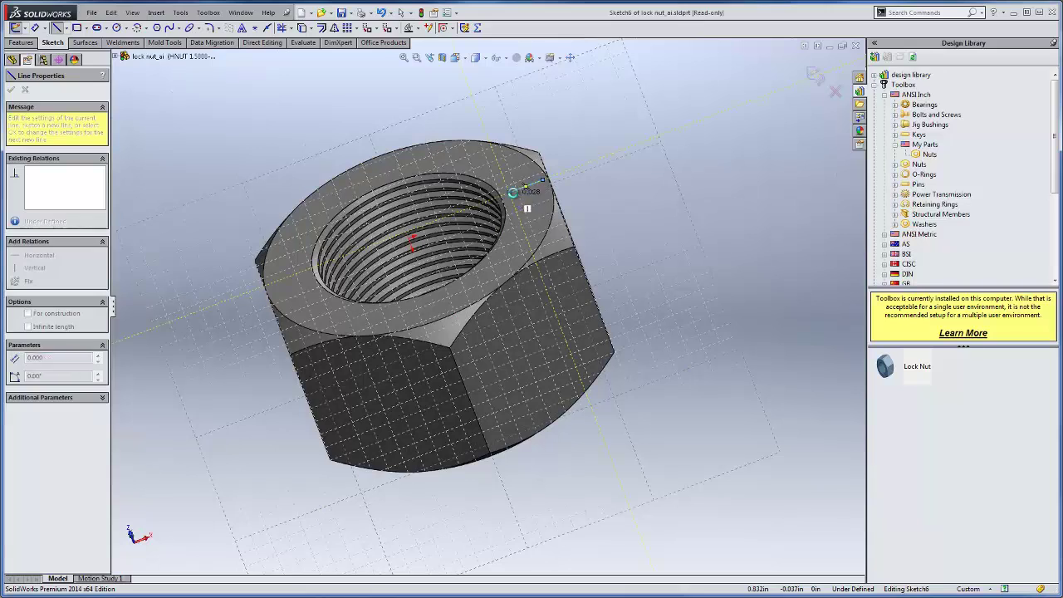
{"action": "key", "text": "Escape"}
{"action": "scroll", "coordinate": [518, 199], "scroll_direction": "down", "scroll_amount": 3}
{"action": "key", "text": "l"}
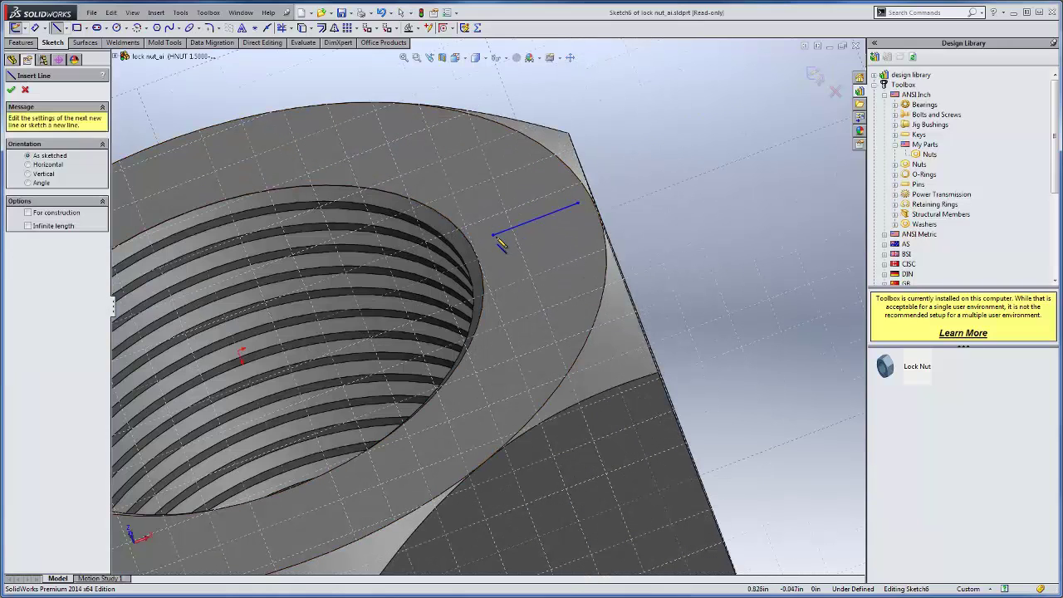
{"action": "left_click", "coordinate": [495, 235]}
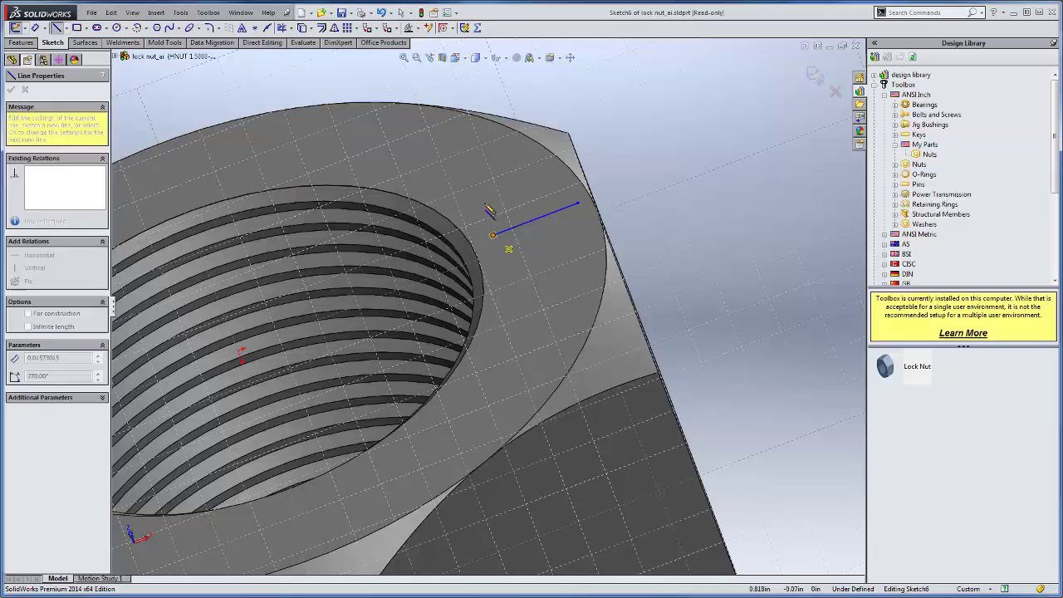
{"action": "mouse_move", "coordinate": [495, 235]}
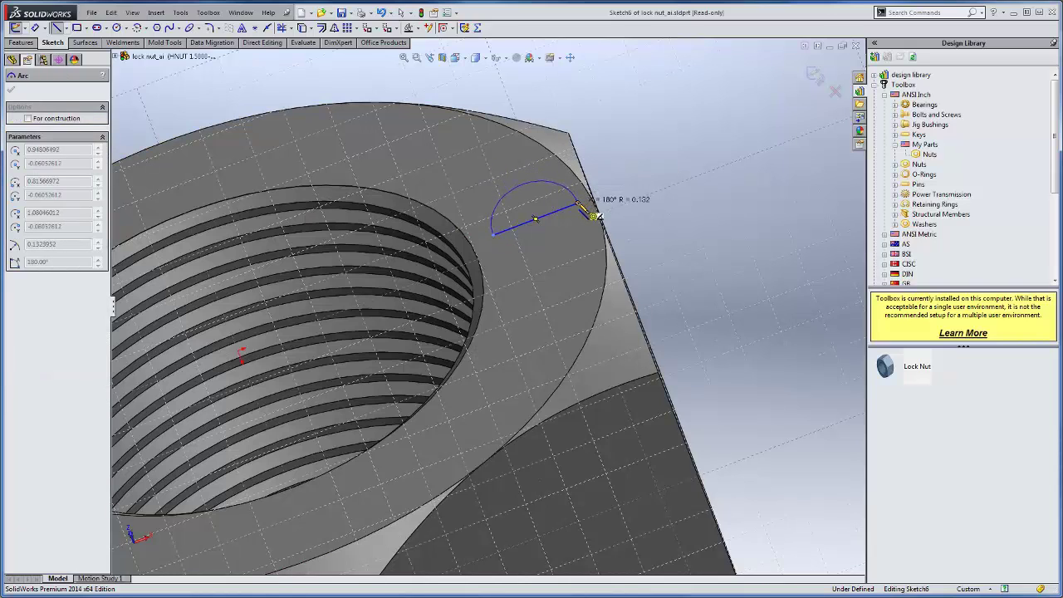
{"action": "left_click", "coordinate": [579, 203]}
{"action": "key", "text": "Escape"}
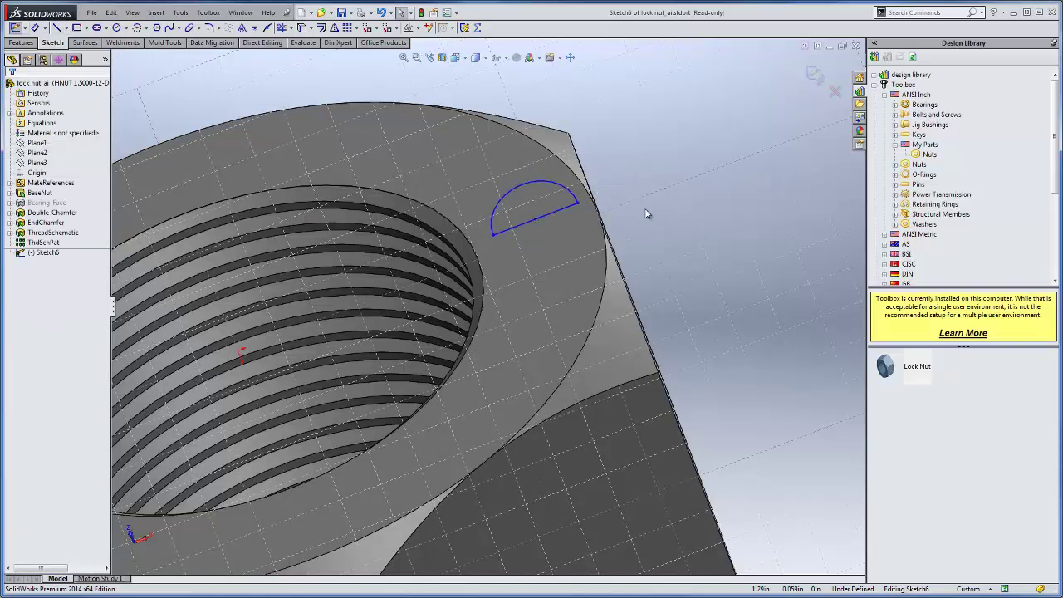
Add Pierce relations from the semicircle's endpoints to the end face's outer and inner circular edges, and exit the sketch
{"action": "left_click", "coordinate": [579, 200]}
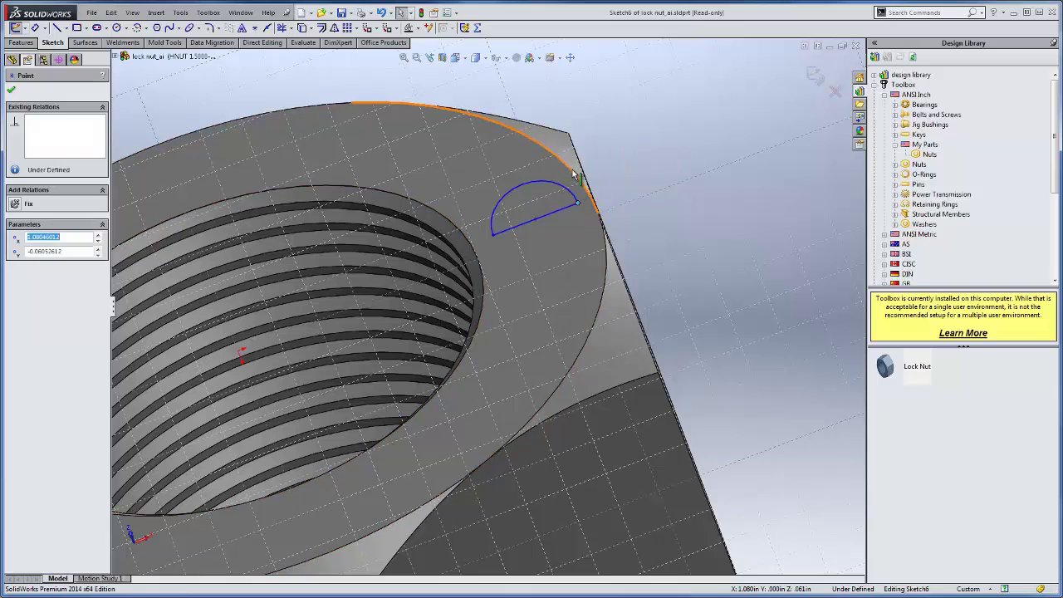
{"action": "left_click", "coordinate": [580, 177], "text": "ctrl"}
{"action": "left_click", "coordinate": [30, 293]}
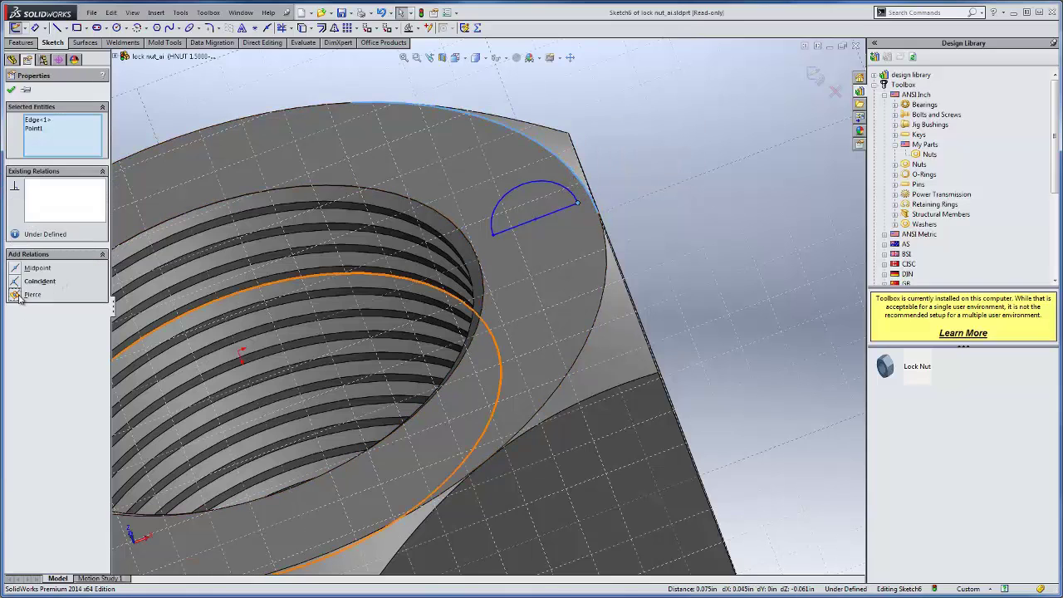
{"action": "left_click", "coordinate": [486, 259]}
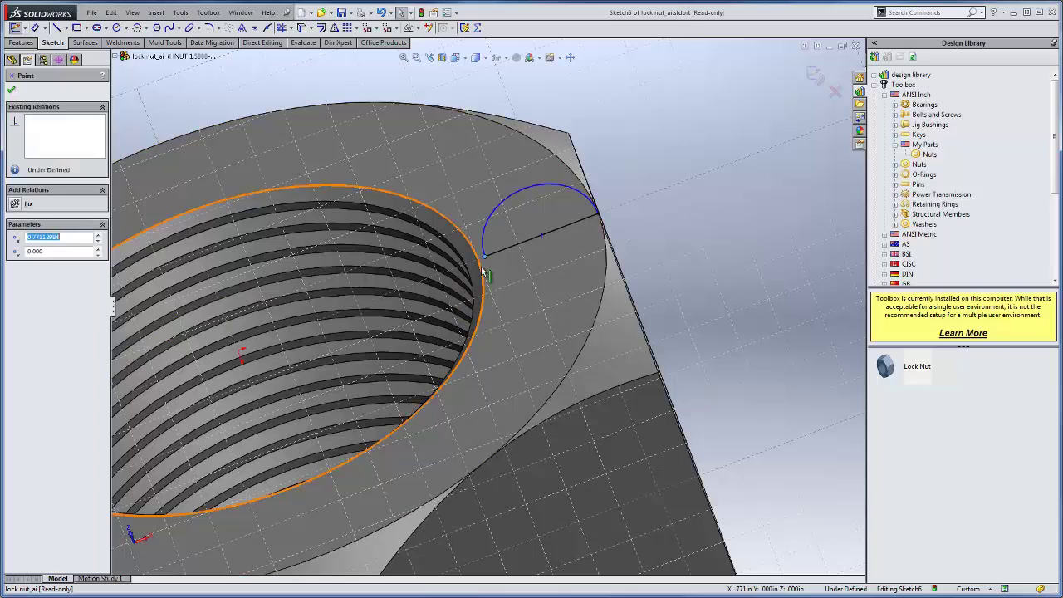
{"action": "left_click", "coordinate": [487, 274], "text": "ctrl"}
{"action": "left_click", "coordinate": [14, 296]}
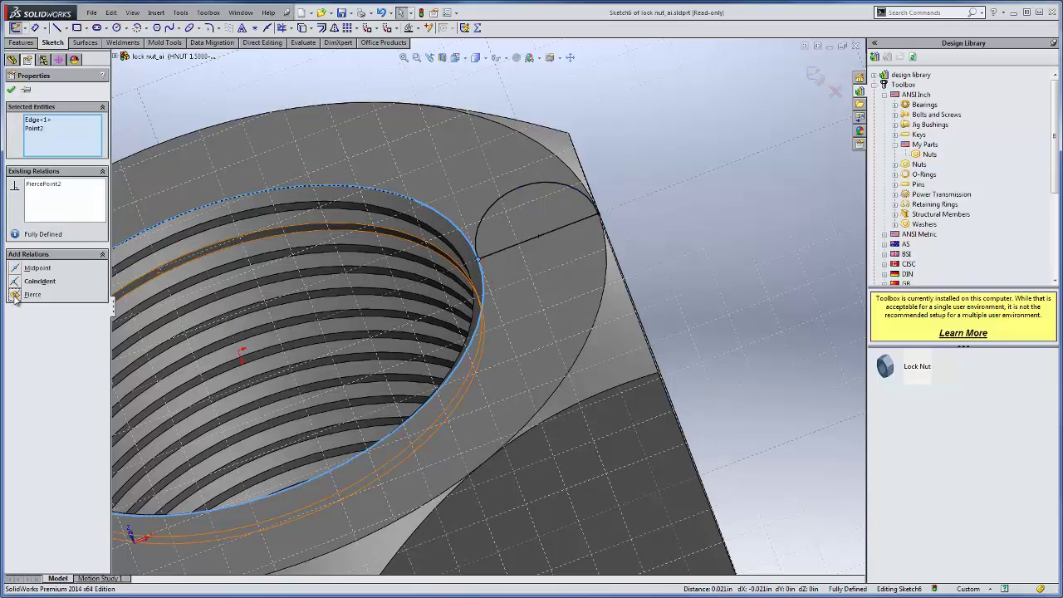
{"action": "left_click", "coordinate": [11, 93]}
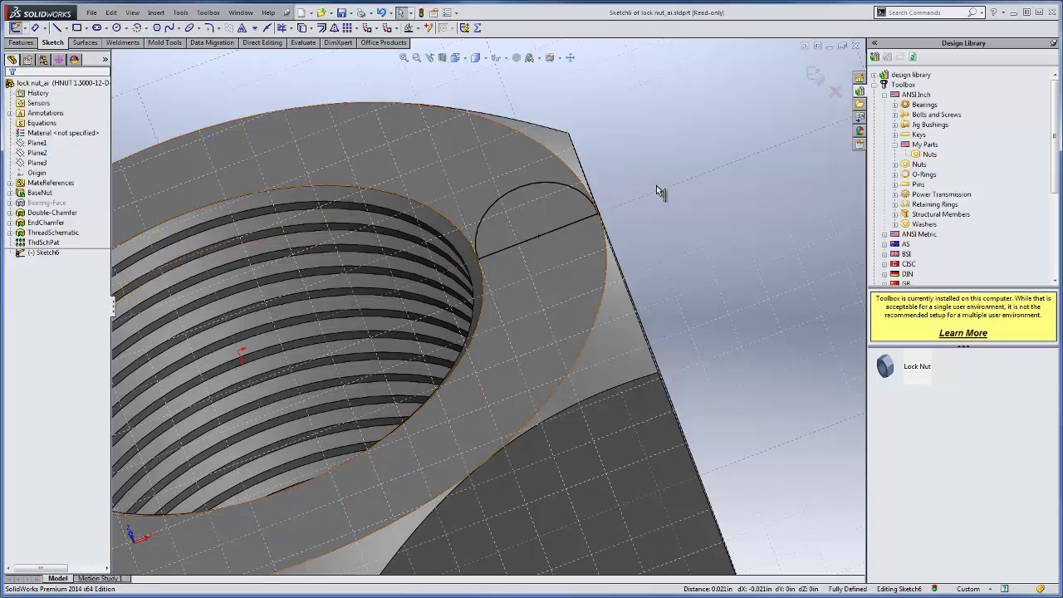
{"action": "left_click", "coordinate": [16, 28]}
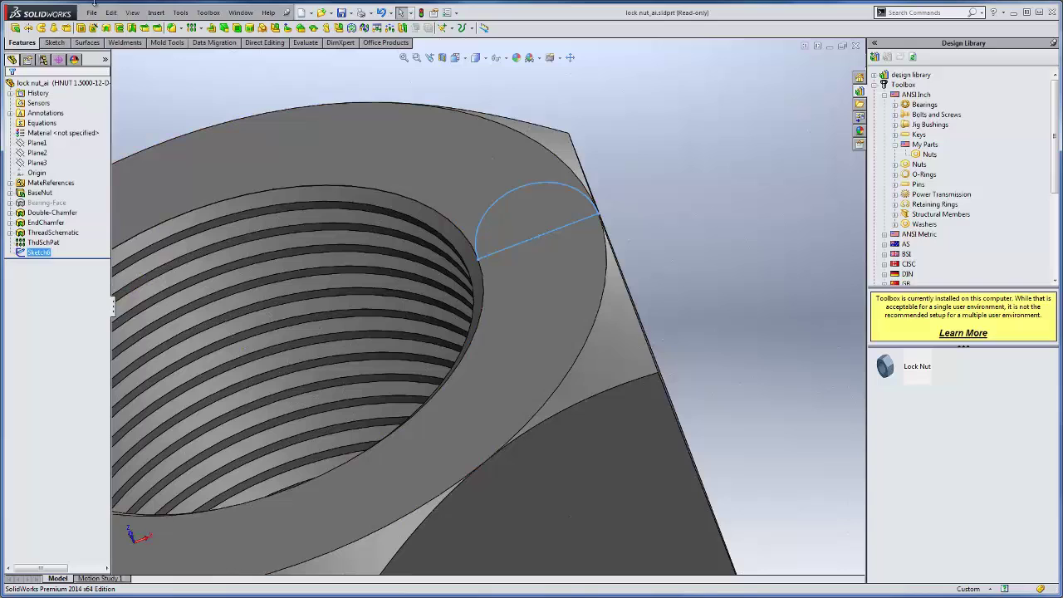
Show temporary axes and revolve the semicircle 360° about the nut's central axis with Merge result enabled
{"action": "left_click", "coordinate": [132, 13]}
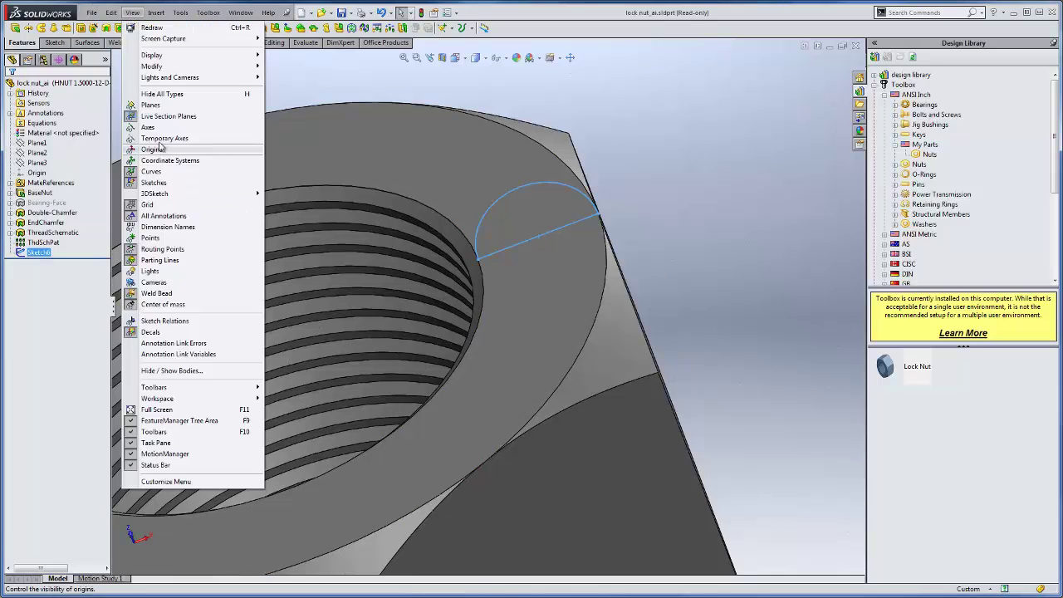
{"action": "left_click", "coordinate": [165, 138]}
{"action": "left_click", "coordinate": [53, 232], "text": "ctrl"}
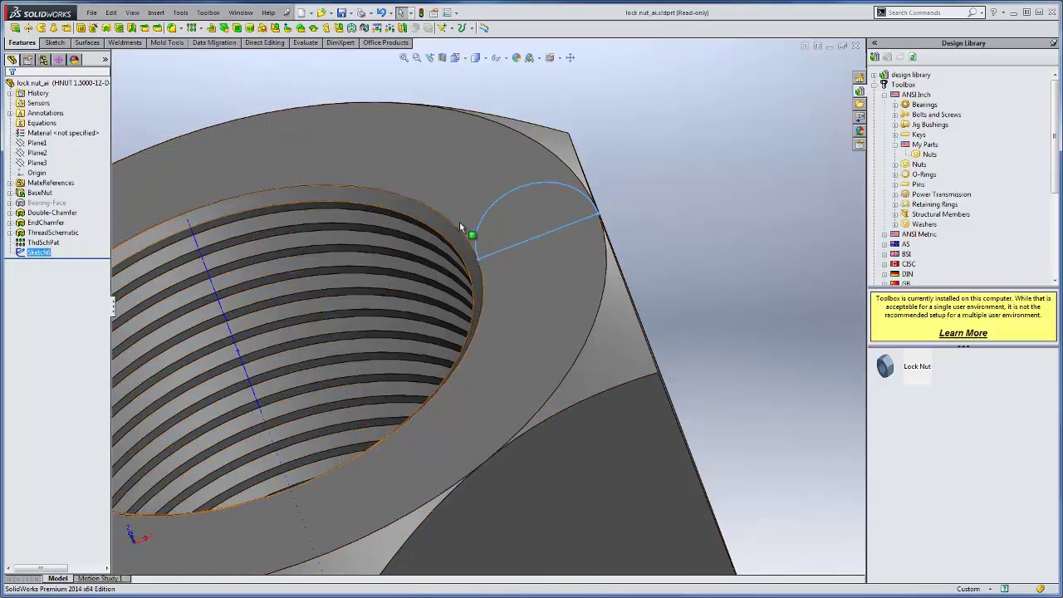
{"action": "left_click", "coordinate": [28, 28]}
{"action": "left_click", "coordinate": [208, 268]}
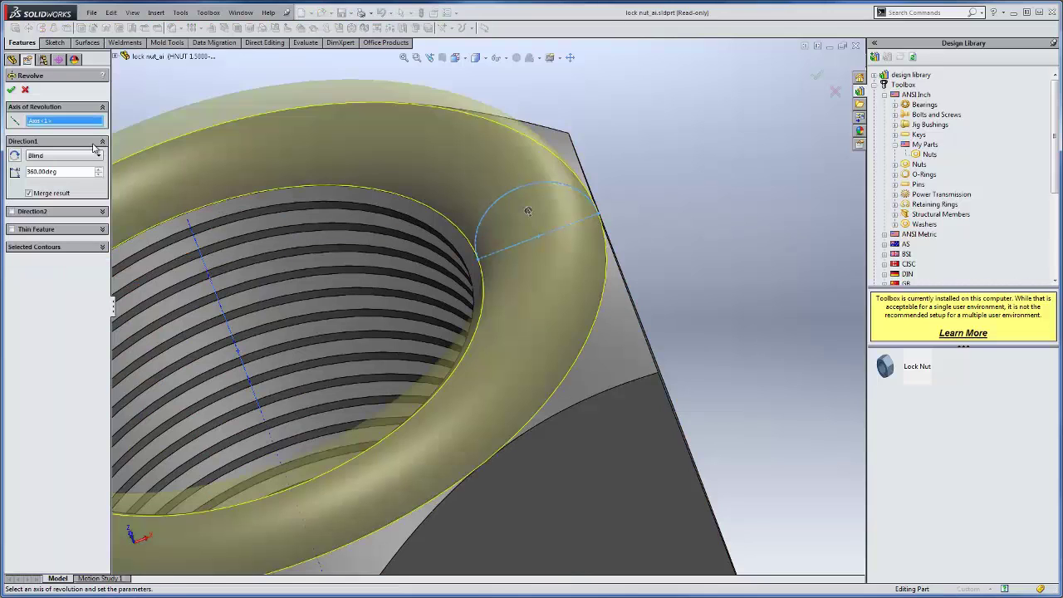
{"action": "left_click", "coordinate": [10, 89]}
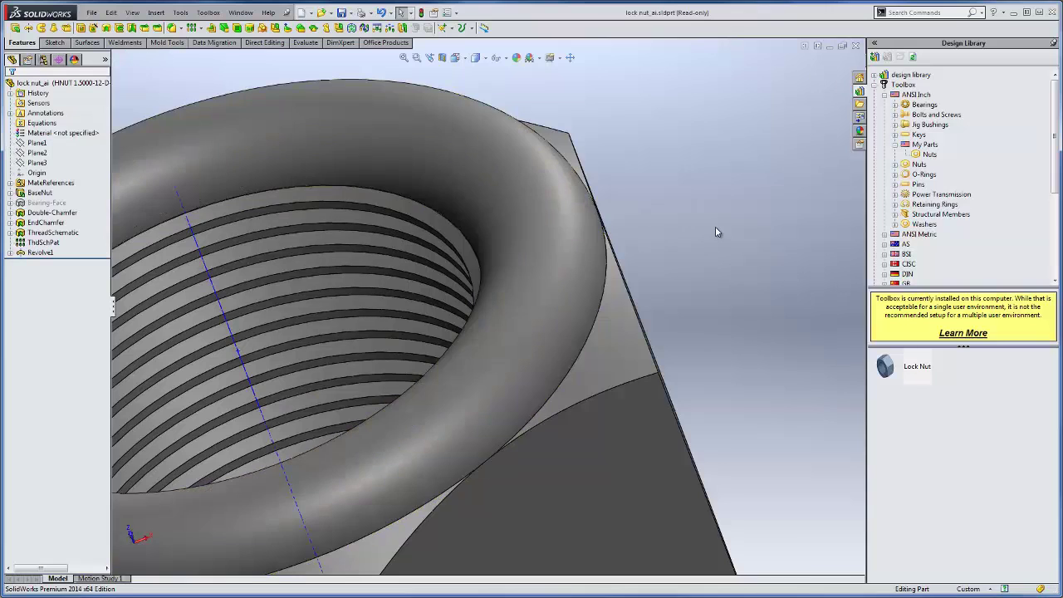
Check which circular edge the nut's mate reference uses and examine the revolved collar on the whole nut
{"action": "key", "text": "f"}
{"action": "left_click", "coordinate": [10, 183]}
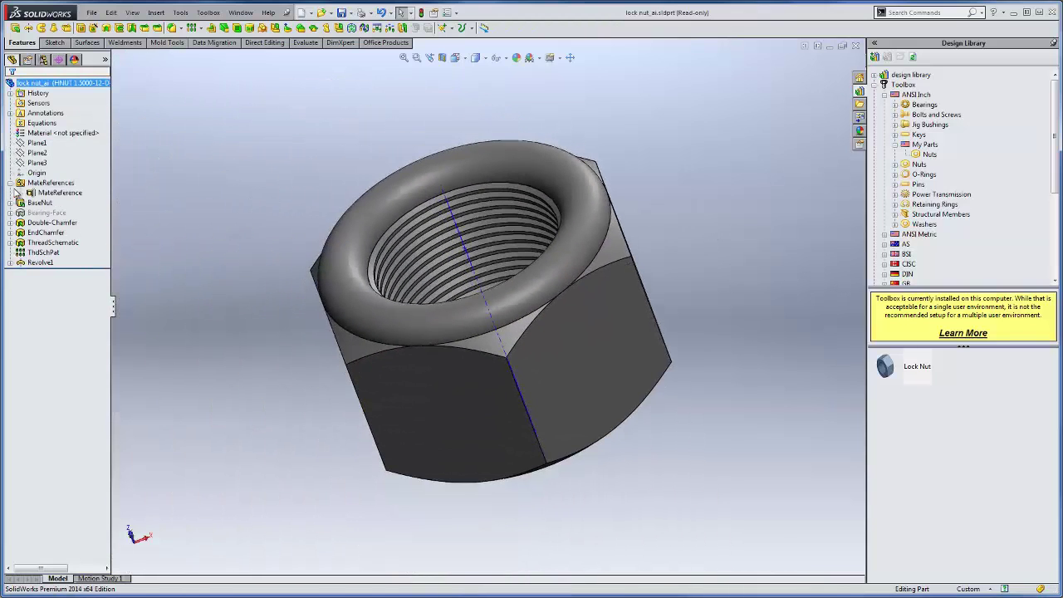
{"action": "left_click", "coordinate": [55, 193]}
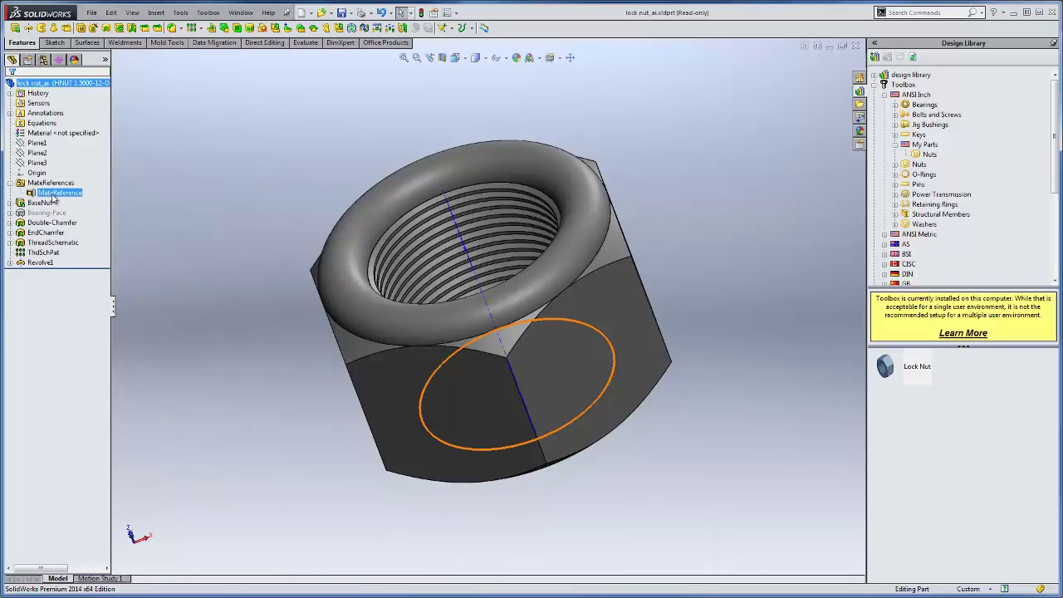
{"action": "key", "text": "Escape"}
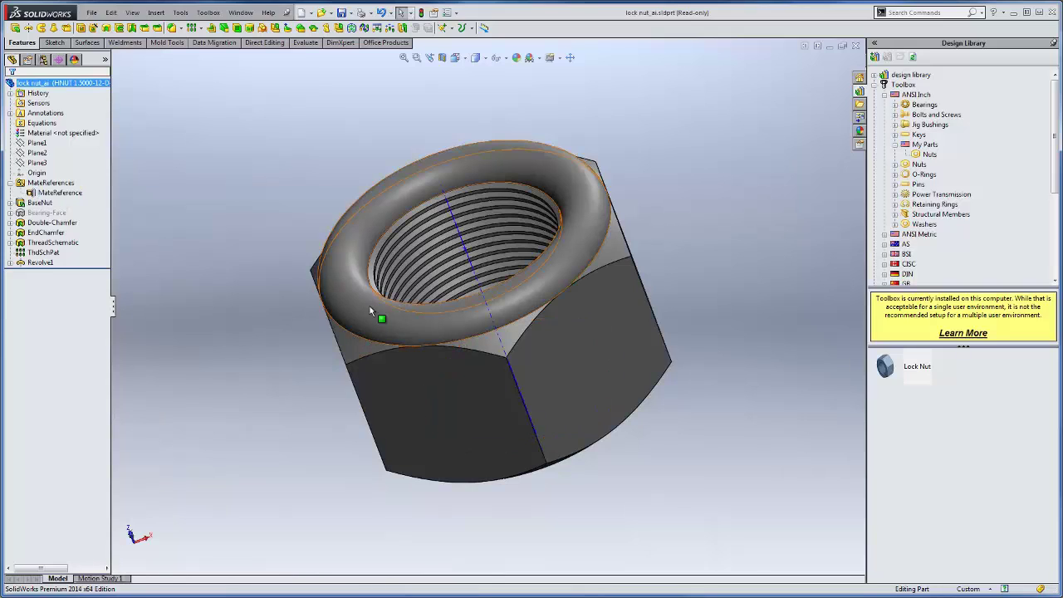
{"action": "middle_click_drag", "start_coordinate": [328, 301], "coordinate": [357, 439]}
{"action": "middle_click_drag", "start_coordinate": [252, 156], "coordinate": [233, 174]}
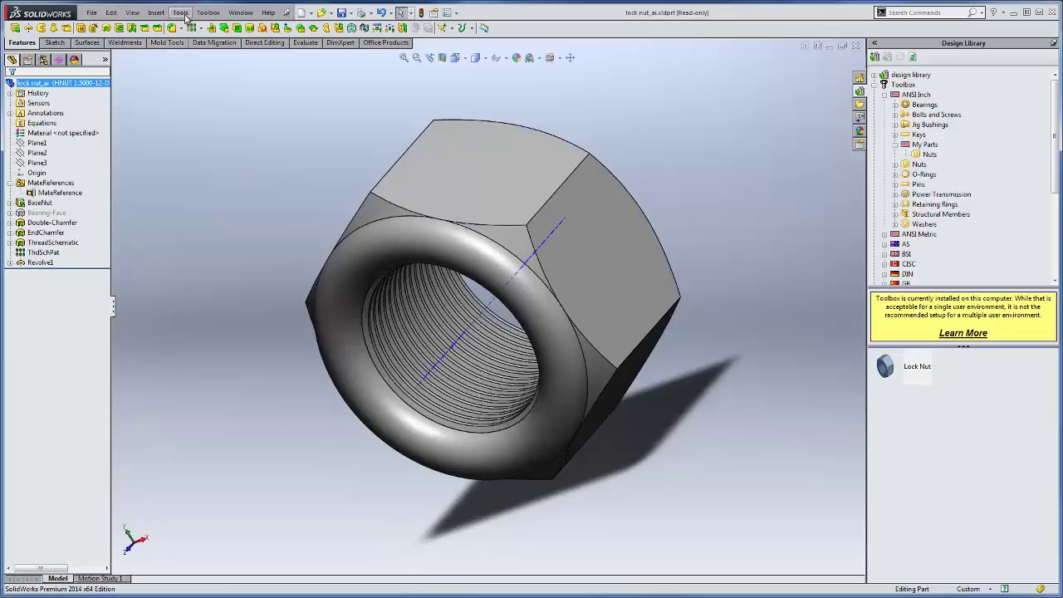
Begin saving the nut under a chosen name and clear the Read-only attribute of lock nut_ai.sldprt in its file properties
{"action": "left_click", "coordinate": [91, 12]}
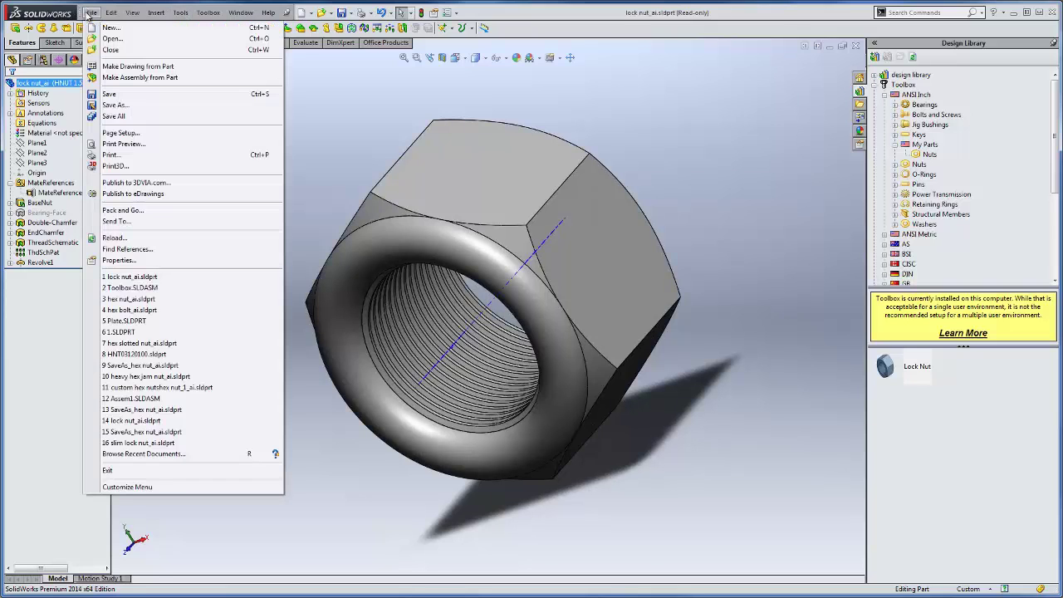
{"action": "left_click", "coordinate": [116, 106]}
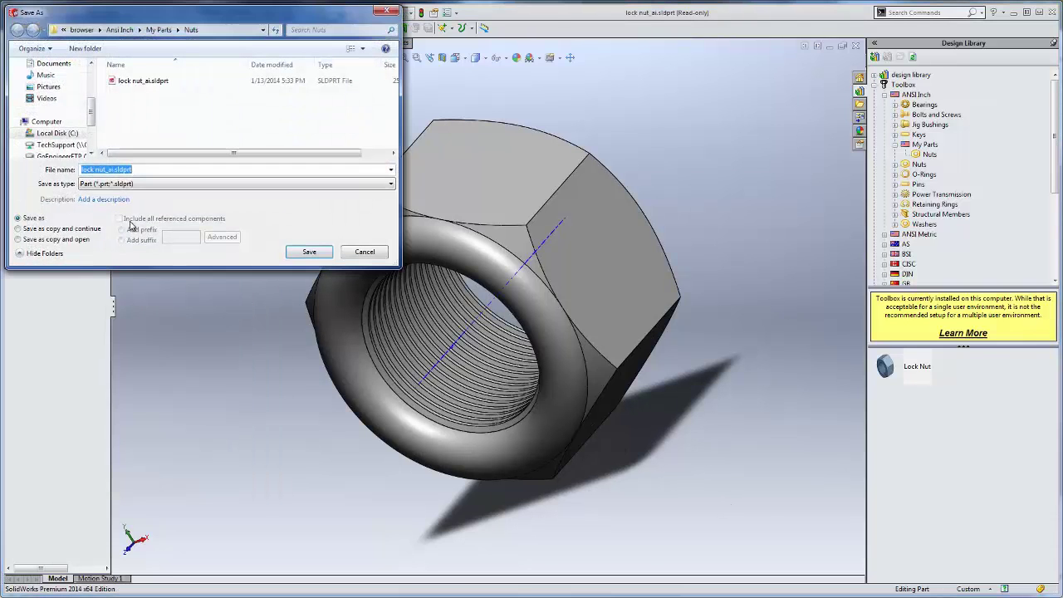
{"action": "right_click", "coordinate": [153, 81]}
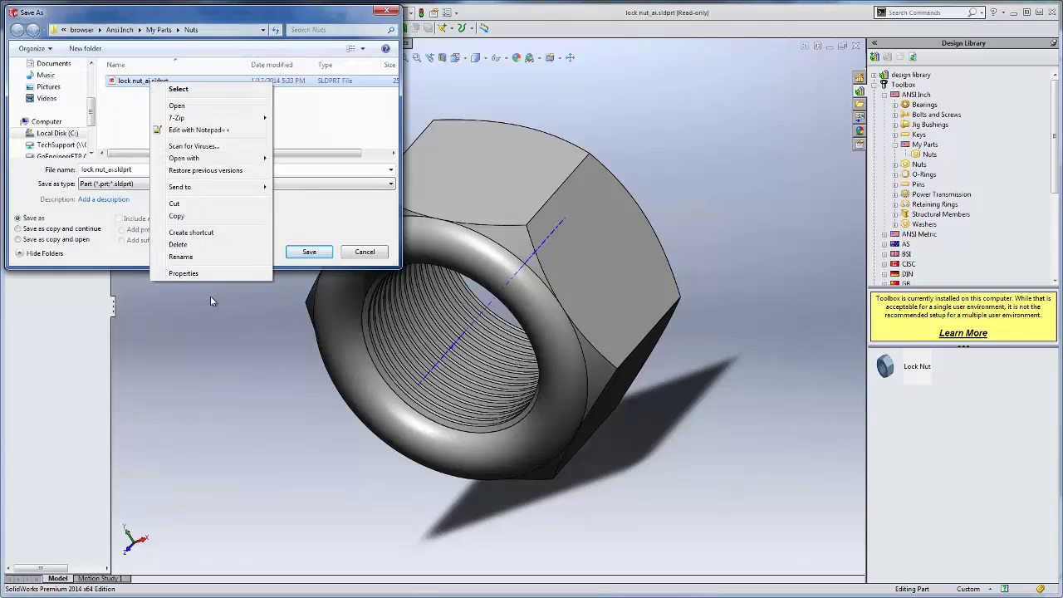
{"action": "left_click", "coordinate": [184, 273]}
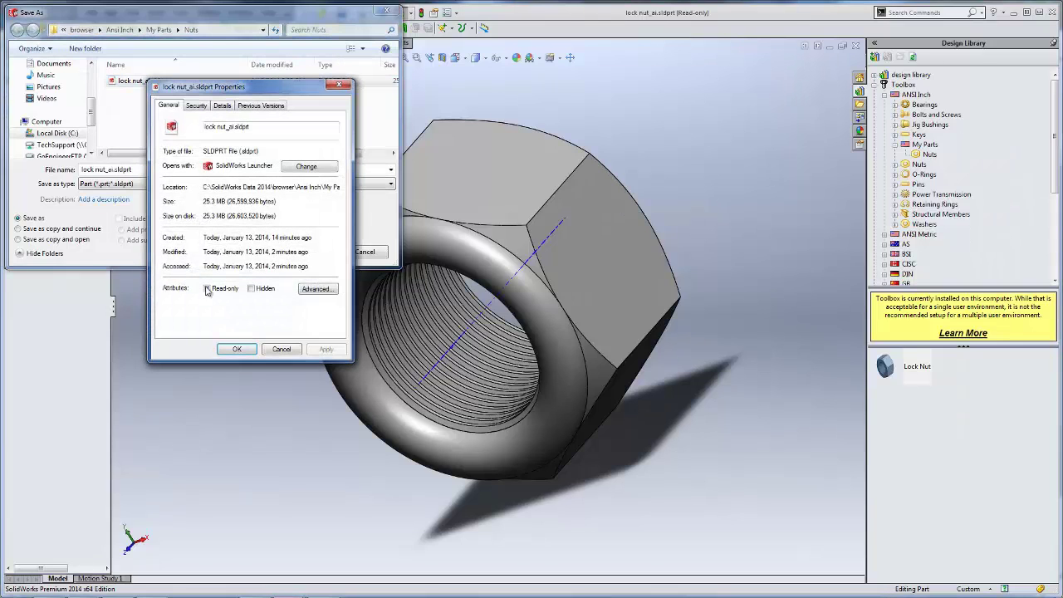
{"action": "left_click", "coordinate": [207, 288]}
{"action": "left_click", "coordinate": [323, 349]}
{"action": "left_click", "coordinate": [237, 349]}
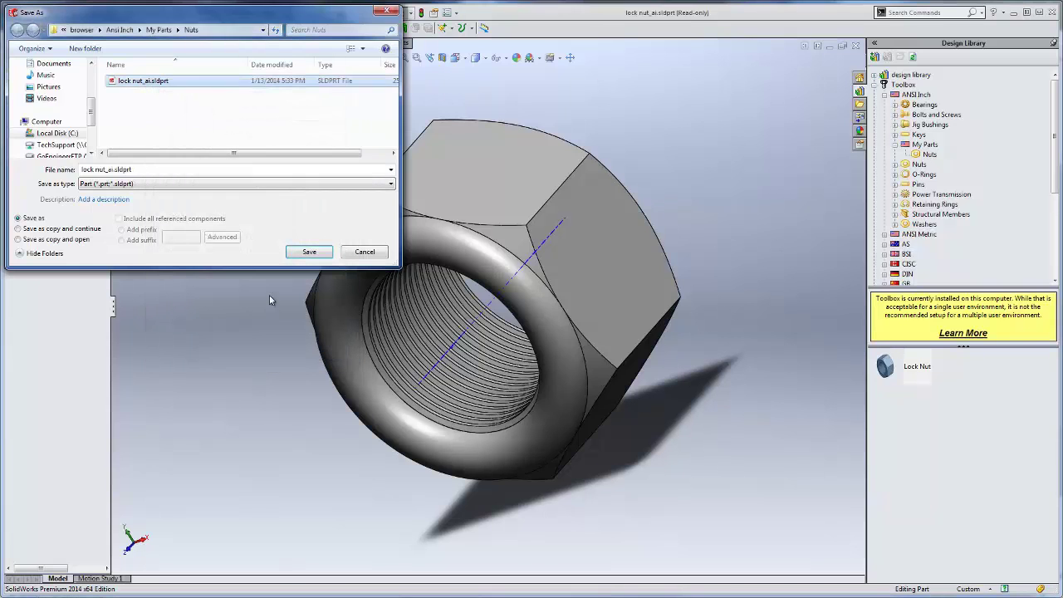
Save the modified nut over the existing lock nut_ai.sldprt and close the part
{"action": "left_click", "coordinate": [300, 260]}
{"action": "left_click", "coordinate": [554, 308]}
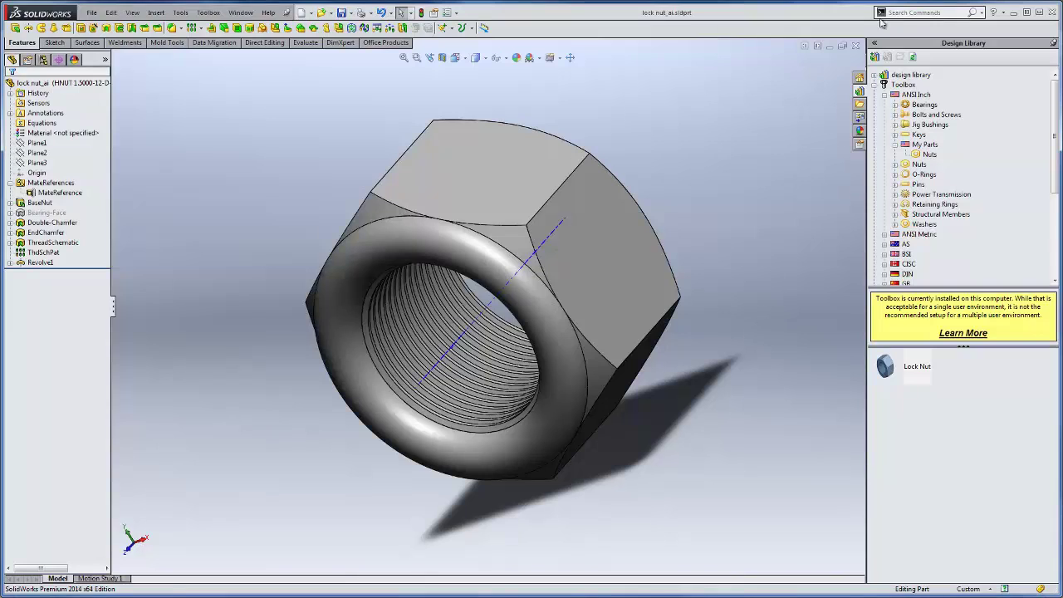
{"action": "left_click", "coordinate": [856, 45]}
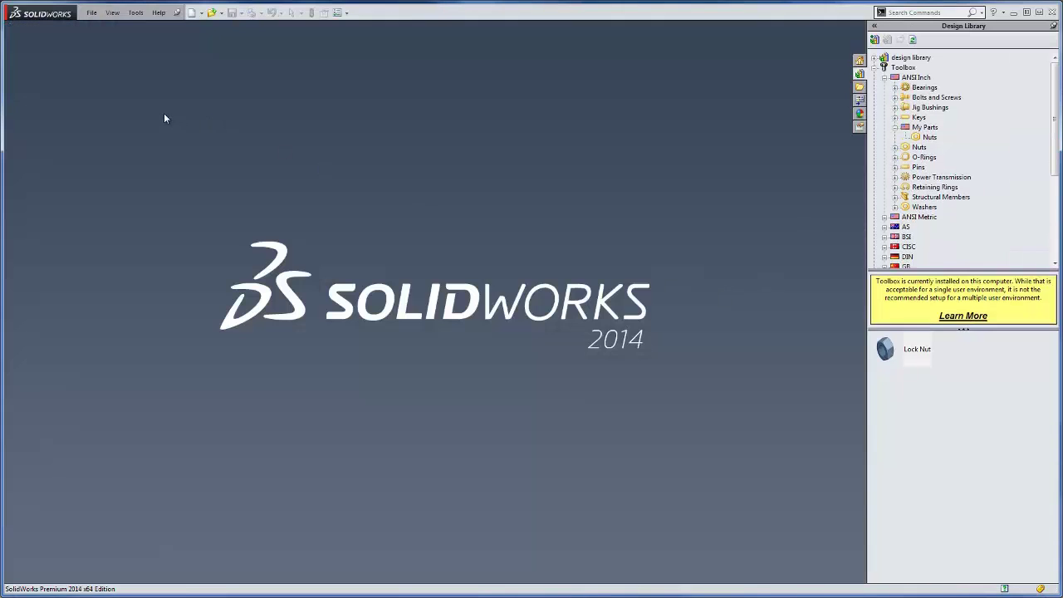
Open the recent Toolbox.SLDASM assembly and place one 7/16-20 Lock Nut on the bolt against the plate
{"action": "key", "text": "r"}
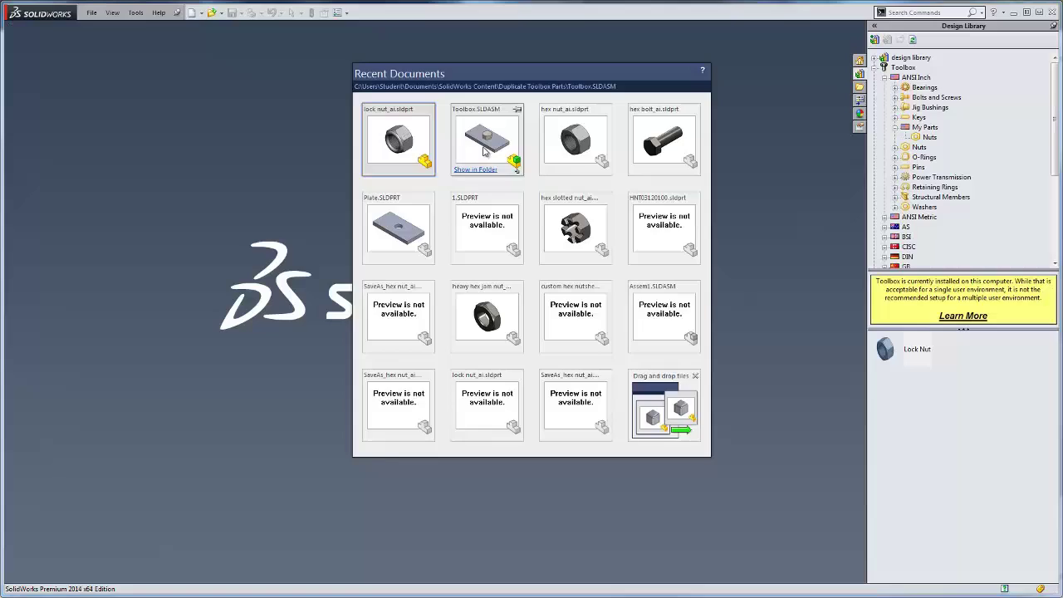
{"action": "left_click", "coordinate": [484, 146]}
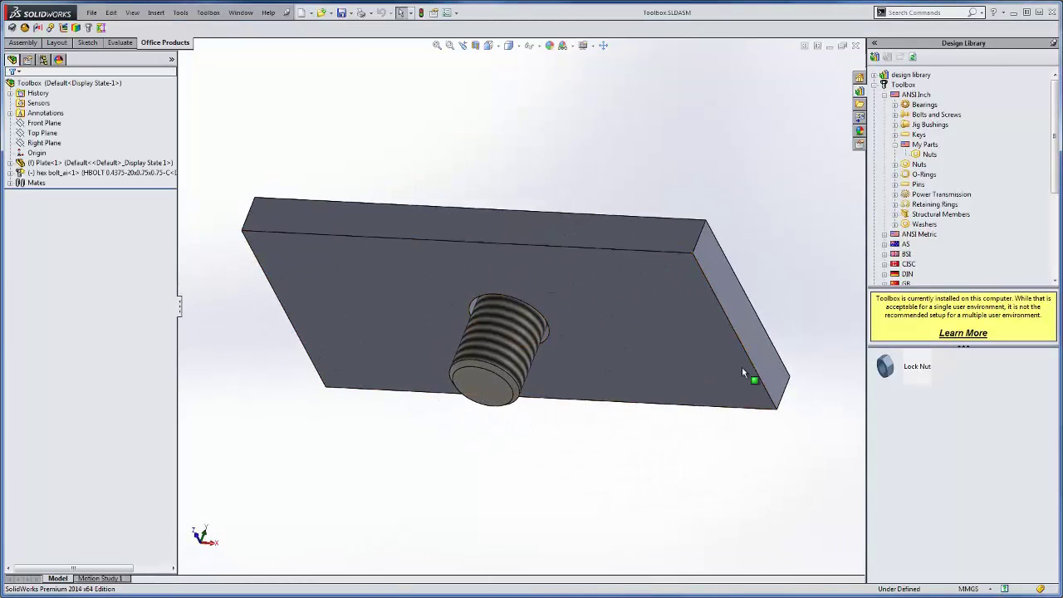
{"action": "left_click_drag", "start_coordinate": [566, 350], "coordinate": [471, 302]}
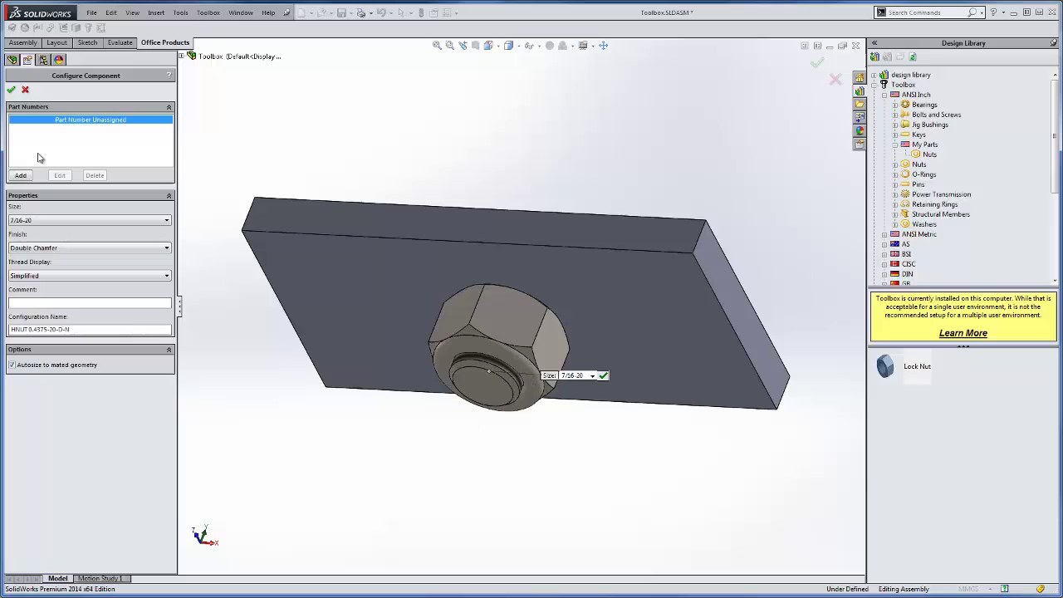
{"action": "left_click", "coordinate": [11, 89]}
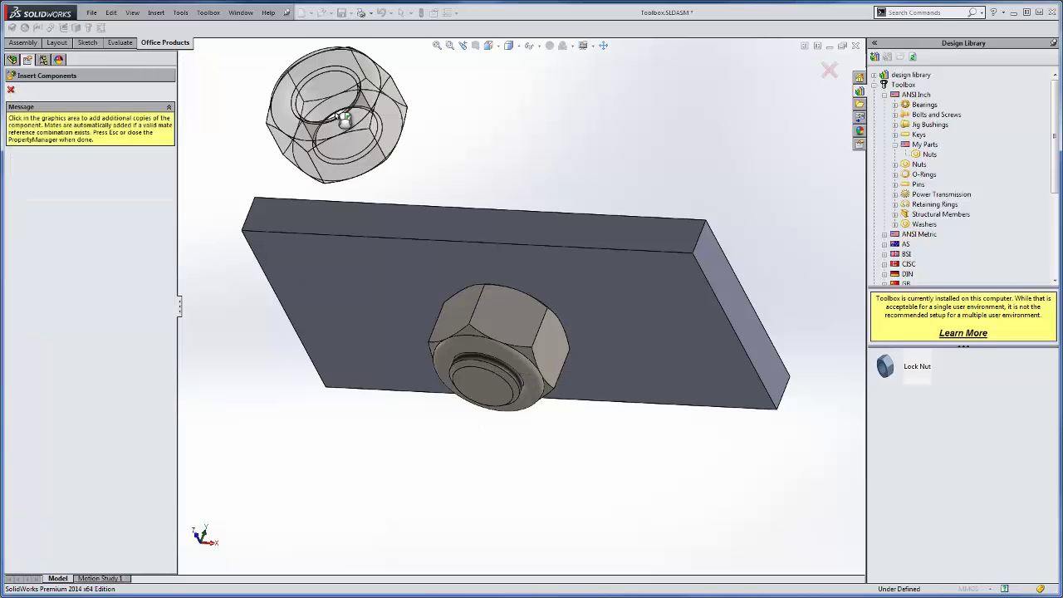
{"action": "left_click", "coordinate": [10, 91]}
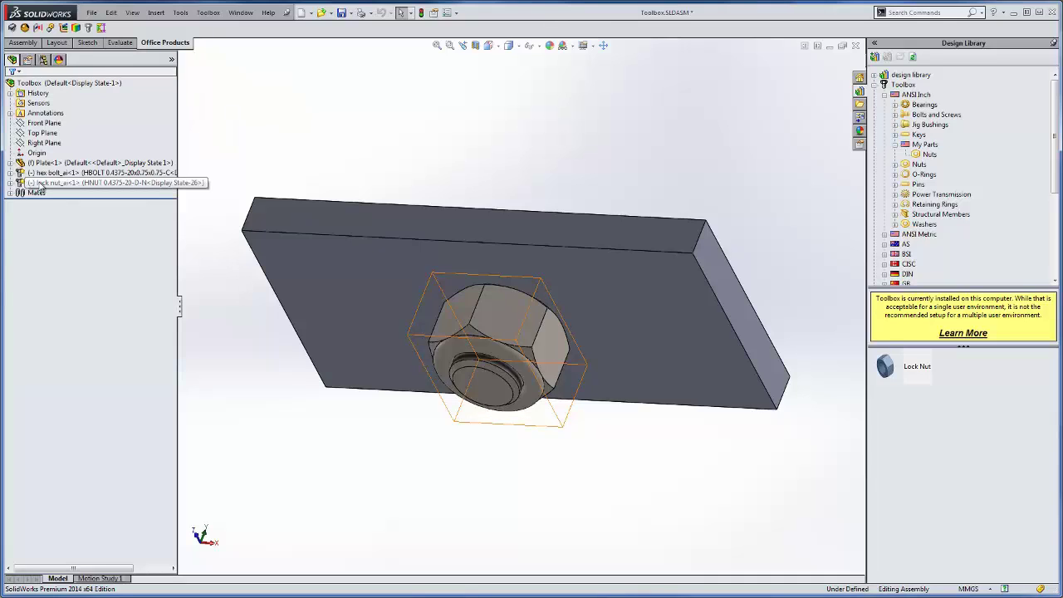
Open the plate part from the assembly and set its drilled hole's size to 3/8
{"action": "middle_click_drag", "start_coordinate": [441, 194], "coordinate": [394, 208]}
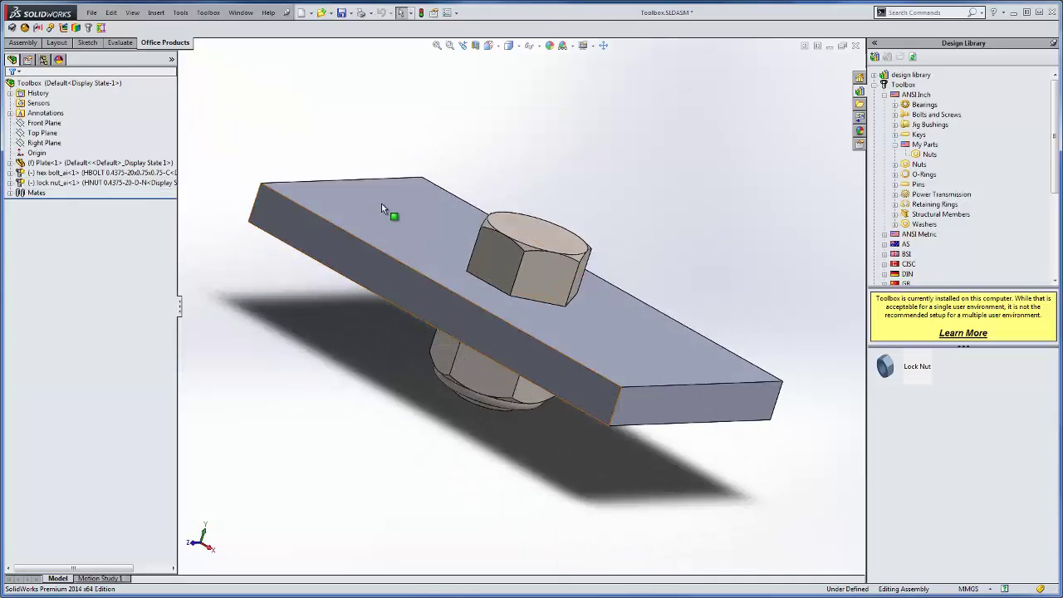
{"action": "left_click", "coordinate": [402, 177]}
{"action": "left_click", "coordinate": [408, 141]}
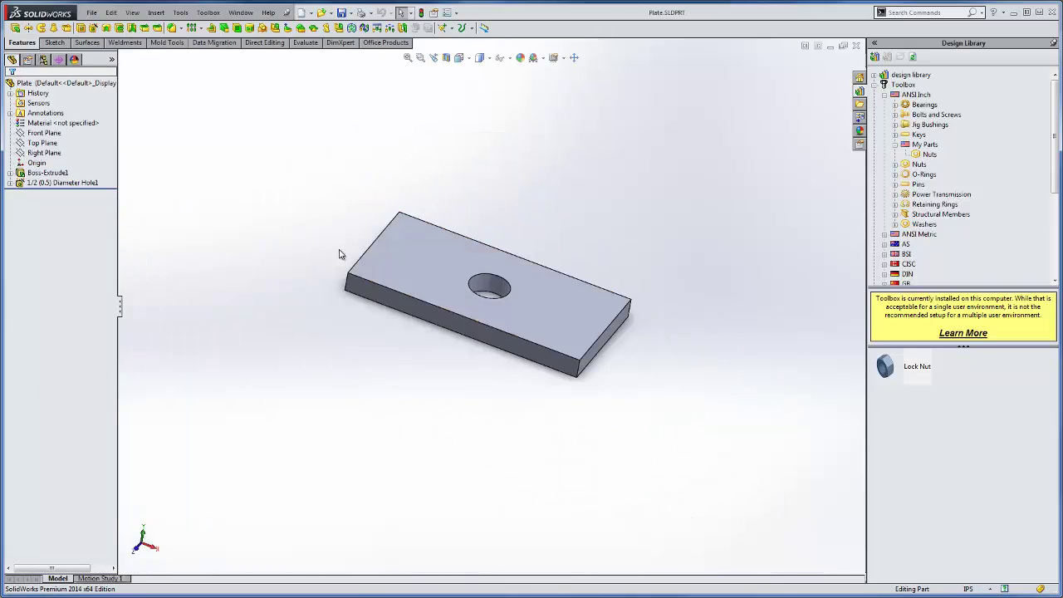
{"action": "right_click", "coordinate": [67, 179]}
{"action": "left_click", "coordinate": [72, 171]}
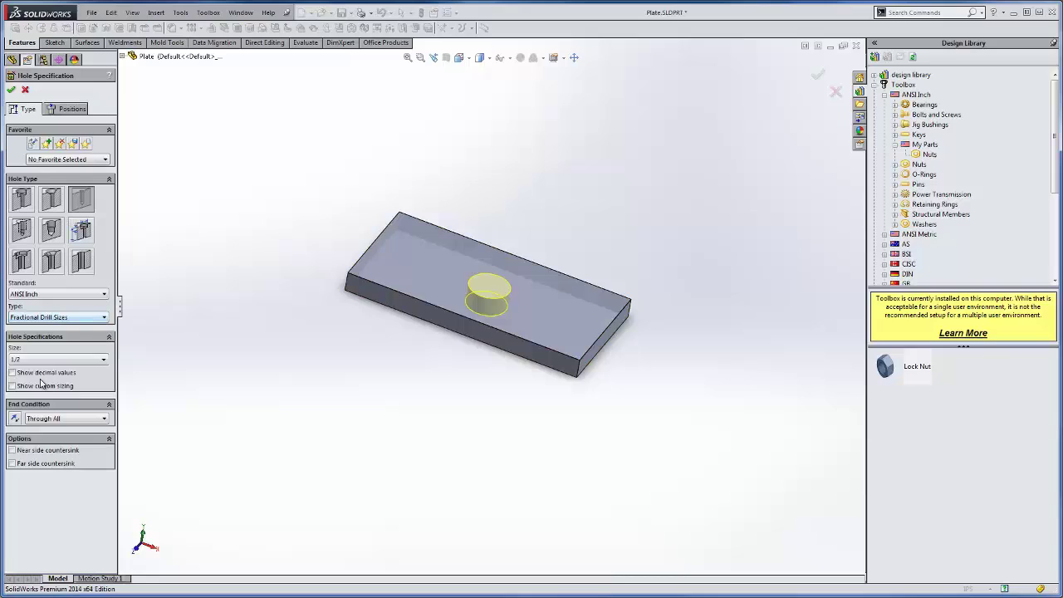
{"action": "left_click", "coordinate": [49, 360]}
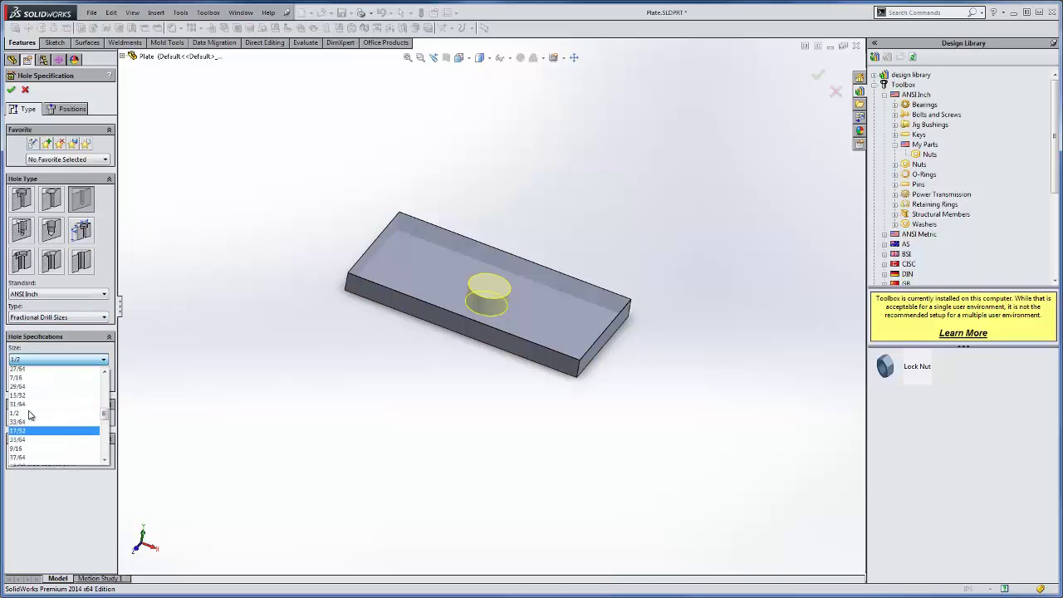
{"action": "left_click", "coordinate": [32, 379]}
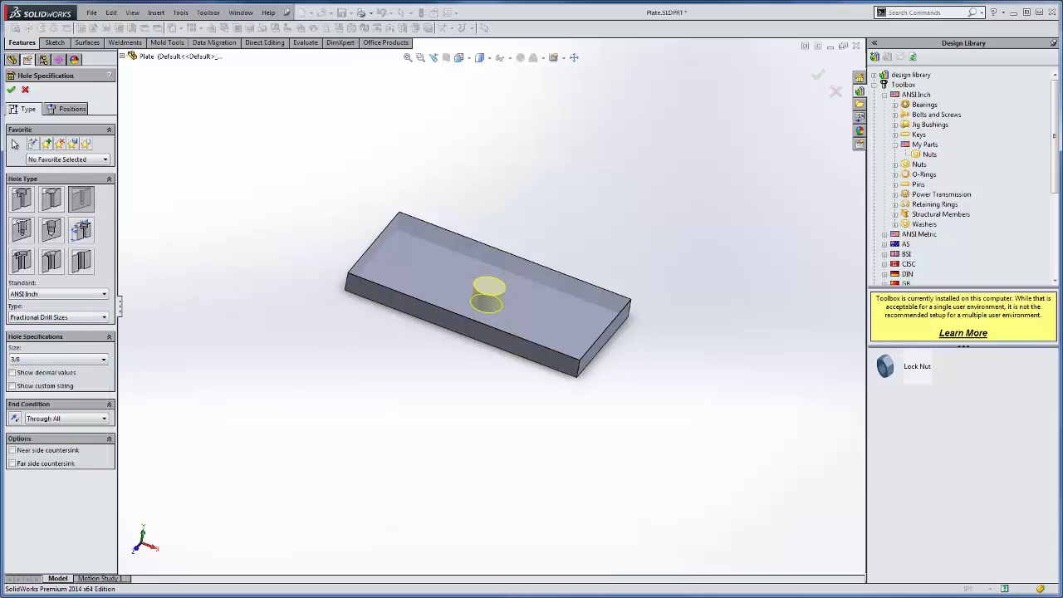
{"action": "left_click", "coordinate": [11, 91]}
{"action": "left_click", "coordinate": [688, 115]}
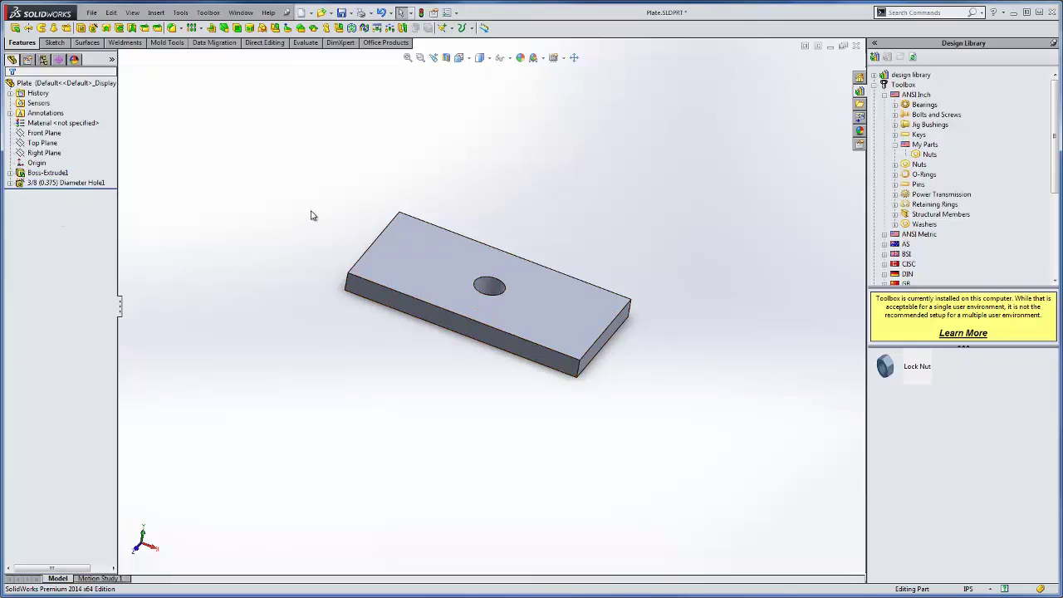
Close the plate part, update the assembly with the new hole size, and inspect the fit of the bolt and lock nut
{"action": "key", "text": "ctrl+w"}
{"action": "left_click", "coordinate": [524, 306]}
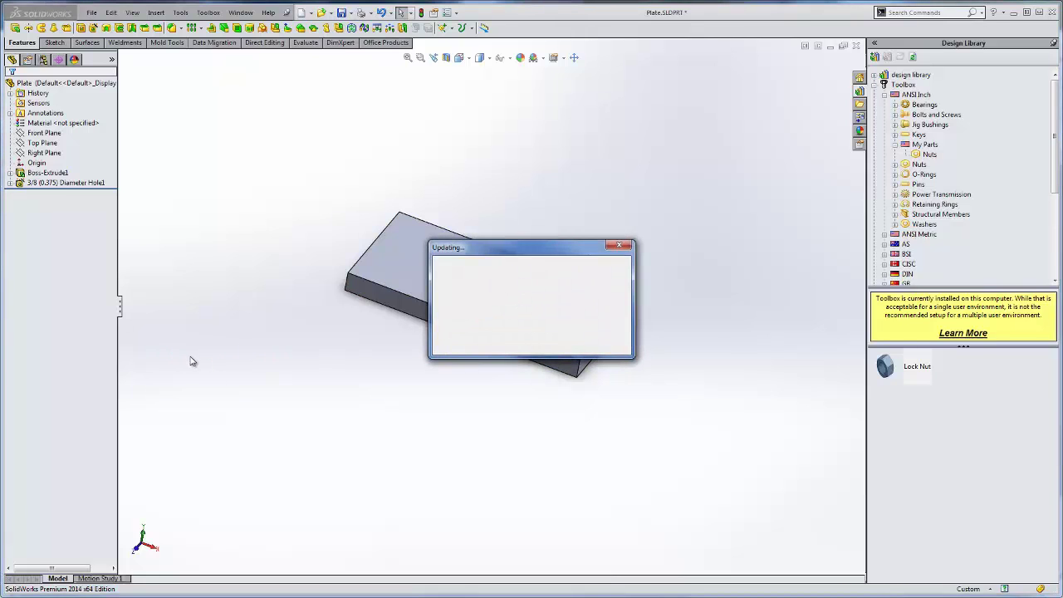
{"action": "middle_click_drag", "start_coordinate": [238, 368], "coordinate": [137, 214]}
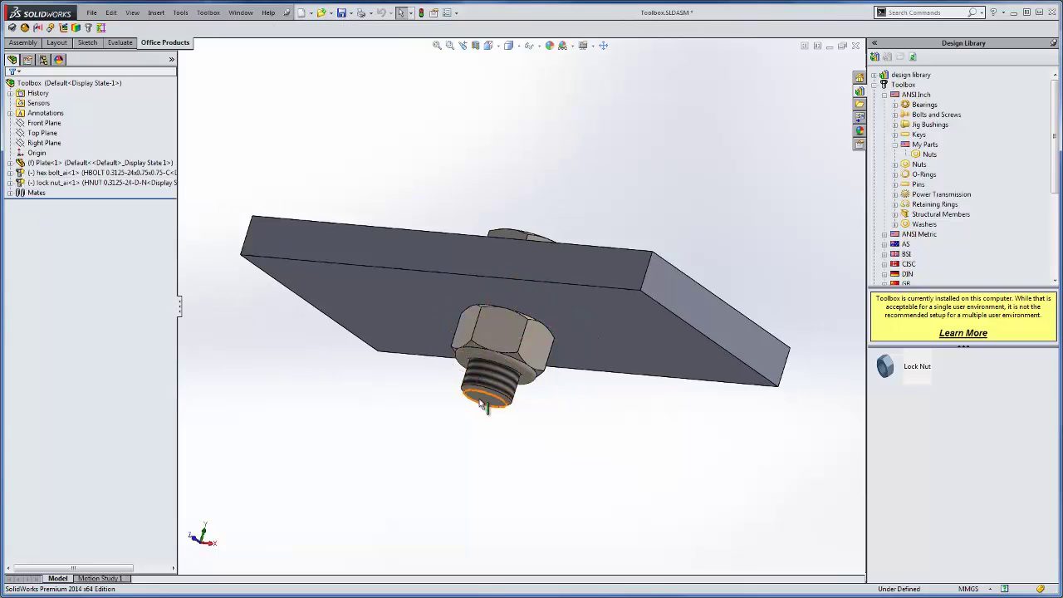
{"action": "middle_click_drag", "start_coordinate": [430, 491], "coordinate": [441, 431]}
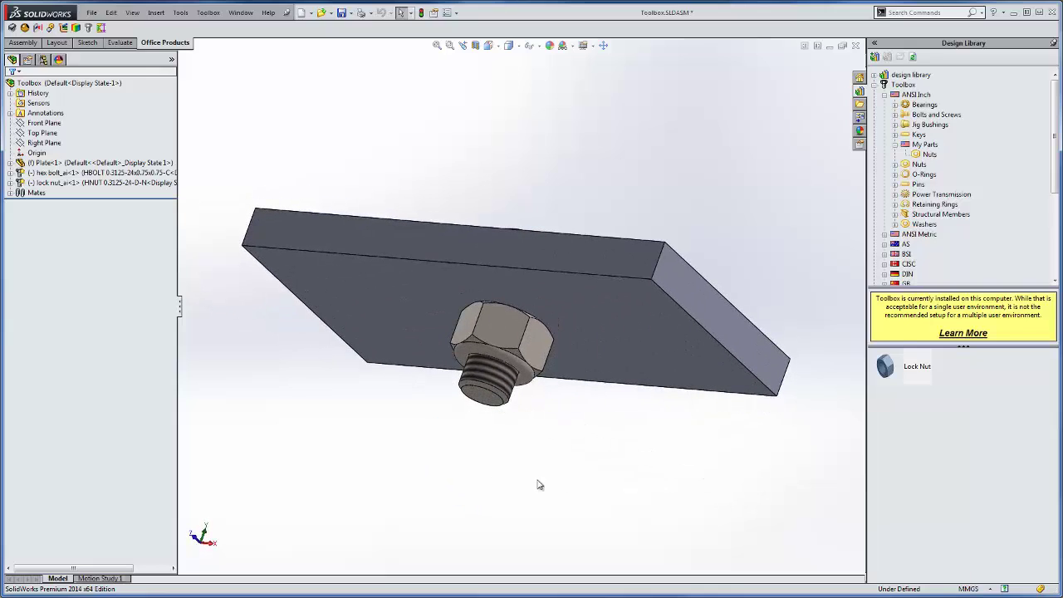